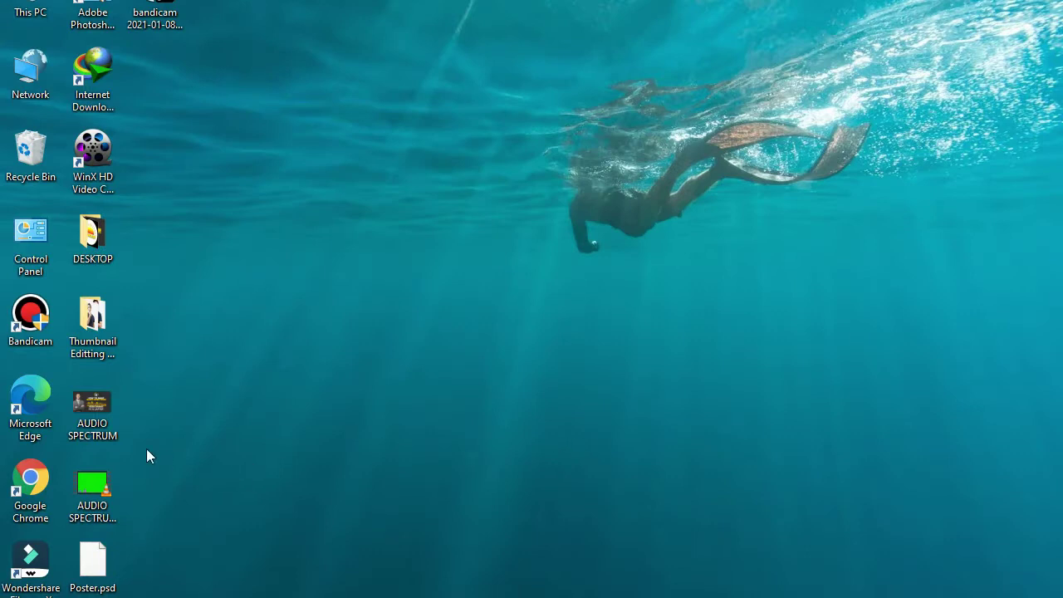
- Move the AUDIO SPECTRUM TEMPLATE video icon into open space on the desktop
{"action": "left_click", "coordinate": [103, 416]}
{"action": "left_click_drag", "start_coordinate": [95, 407], "coordinate": [282, 342]}
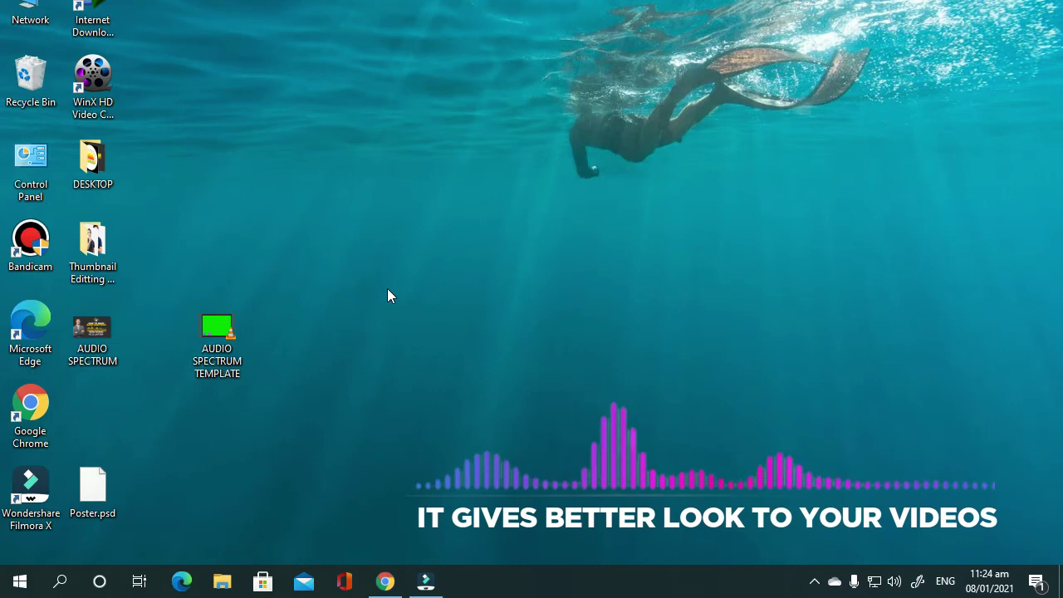
{"action": "left_click", "coordinate": [227, 328]}
{"action": "left_click", "coordinate": [298, 283]}
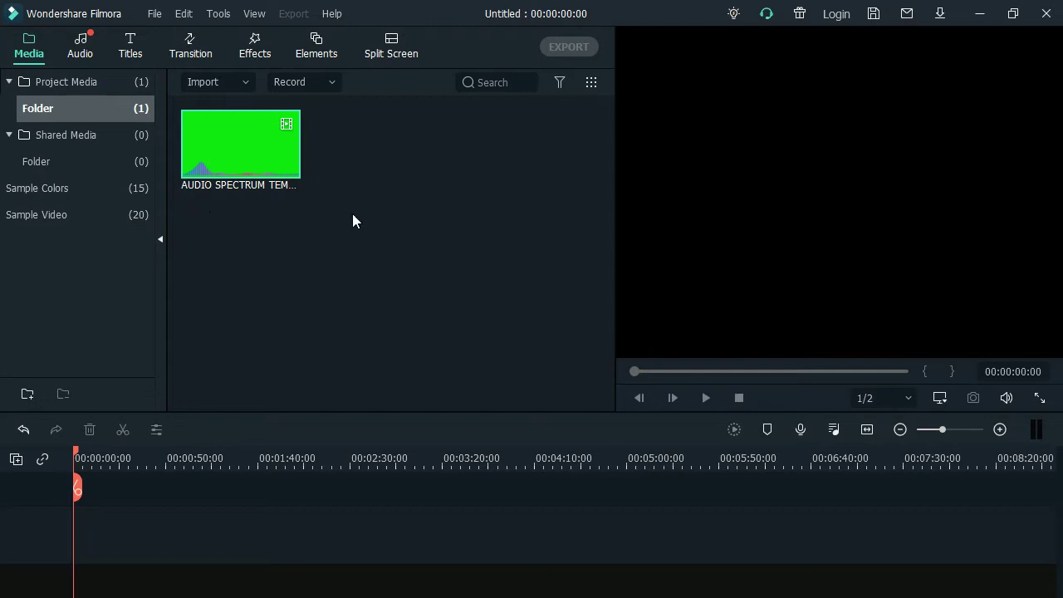
- Import the AUDIO SPECTRUM TEMPLATE clip as a media file into Filmora's Project Media
{"action": "mouse_move", "coordinate": [213, 157]}
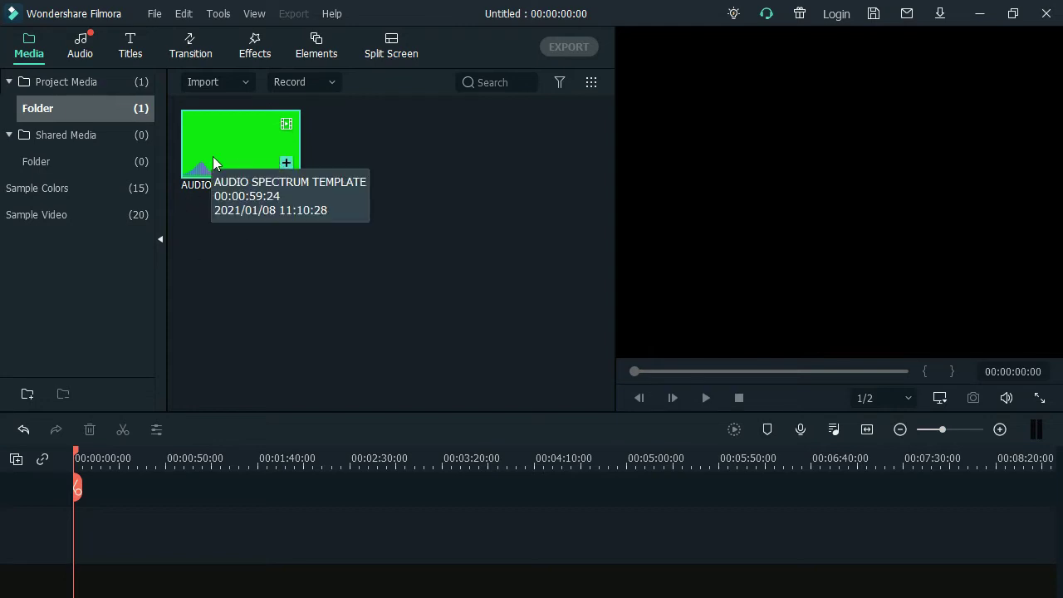
{"action": "left_click", "coordinate": [222, 83]}
{"action": "left_click", "coordinate": [239, 109]}
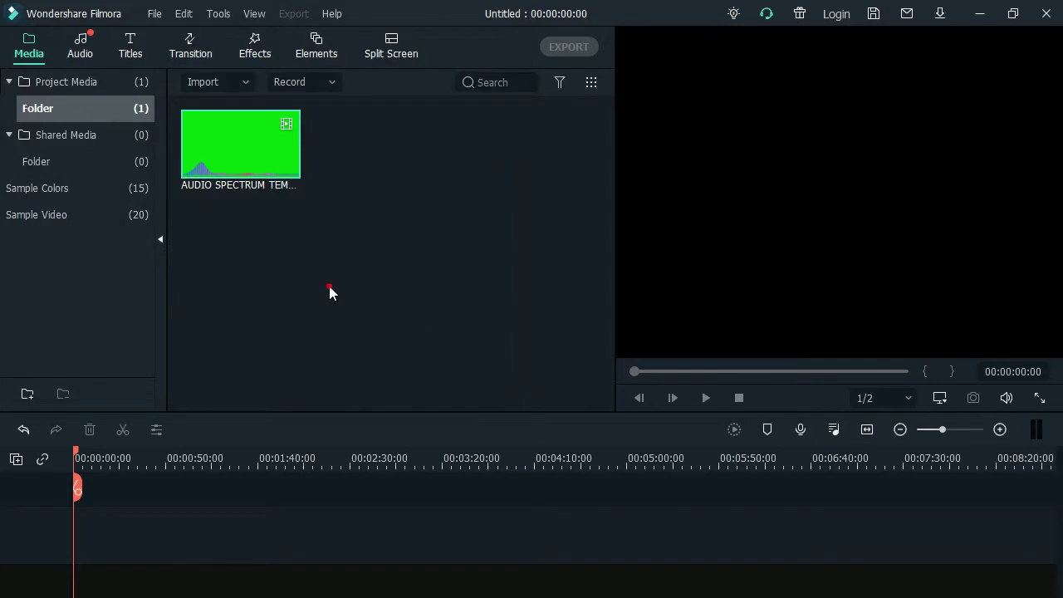
- Play the spectrum clip in the preview, stop it, then bring up the Sample Colors library
{"action": "left_click", "coordinate": [248, 163]}
{"action": "key", "text": "space"}
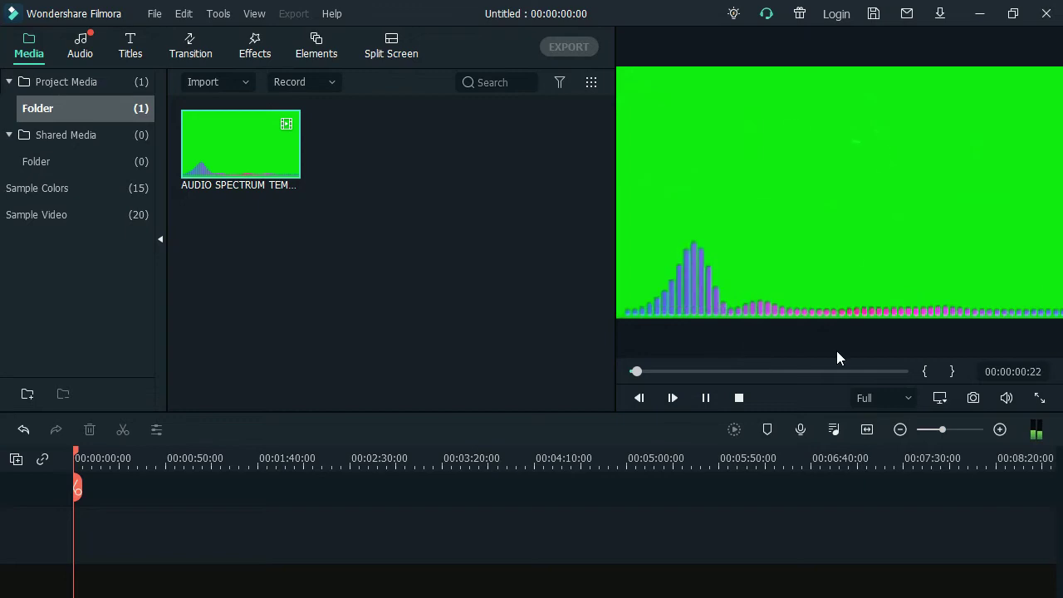
{"action": "left_click", "coordinate": [706, 399]}
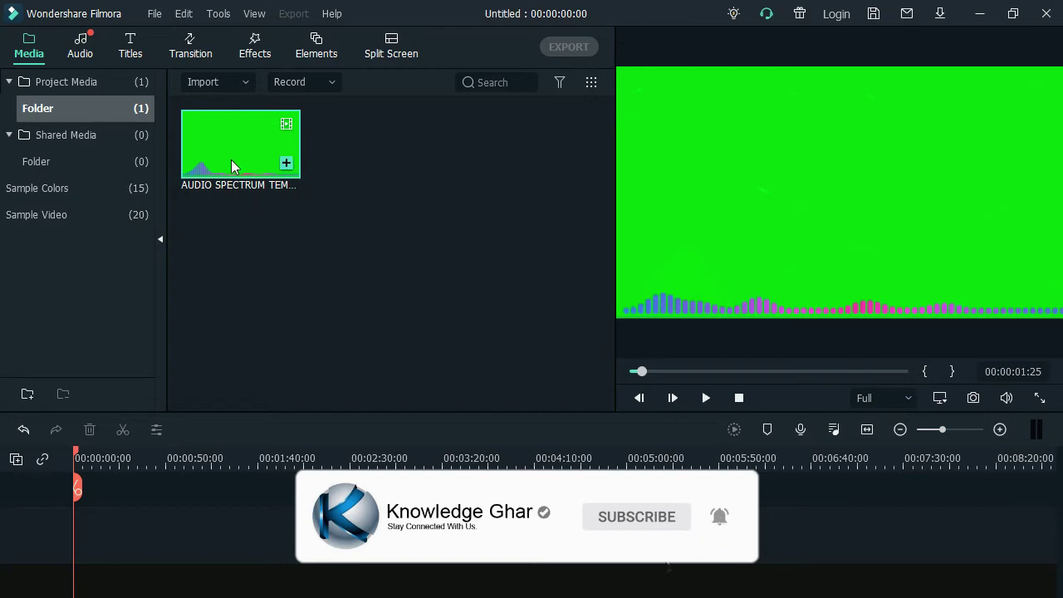
{"action": "left_click", "coordinate": [406, 275]}
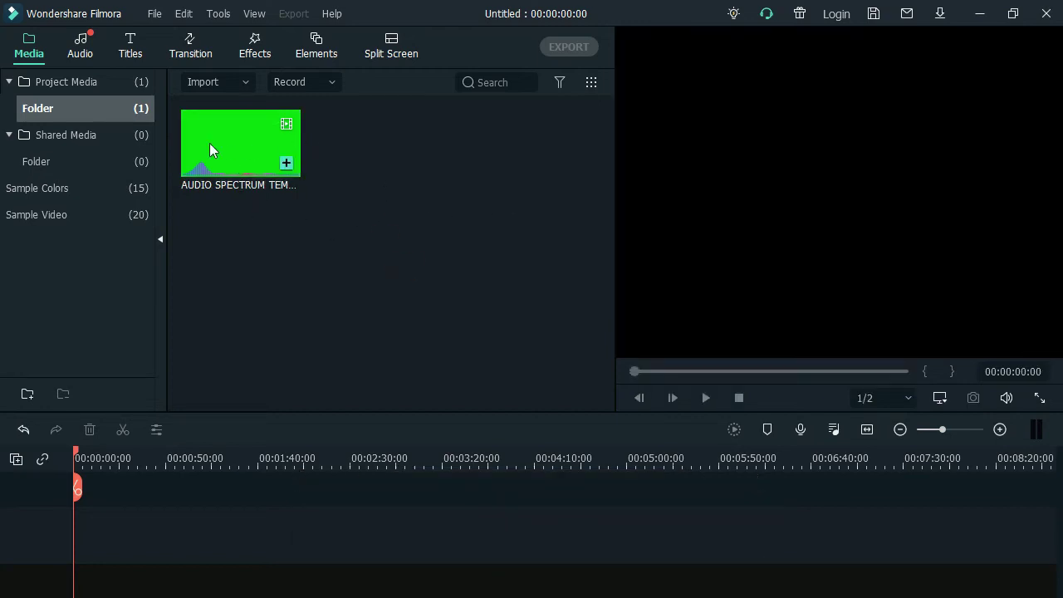
{"action": "left_click", "coordinate": [143, 190]}
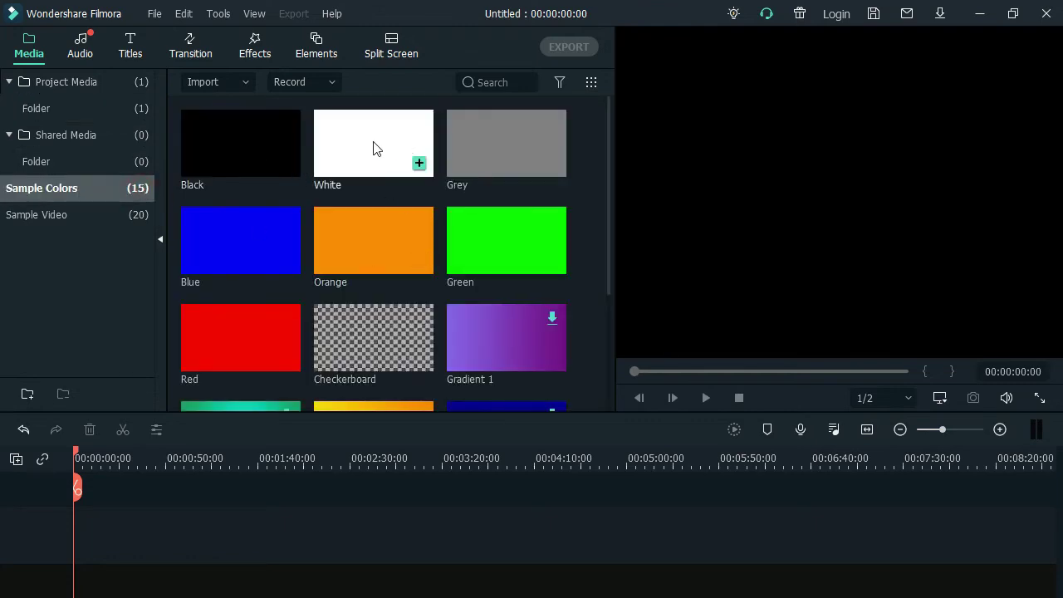
- Place the Red colour clip on track 1 and the spectrum clip on track 2, both at 00:00
{"action": "scroll", "coordinate": [327, 396], "scroll_direction": "down", "scroll_amount": 3}
{"action": "mouse_move", "coordinate": [255, 172]}
{"action": "left_mouse_down"}
{"action": "mouse_move", "coordinate": [83, 443]}
{"action": "mouse_move", "coordinate": [587, 444]}
{"action": "left_mouse_up"}
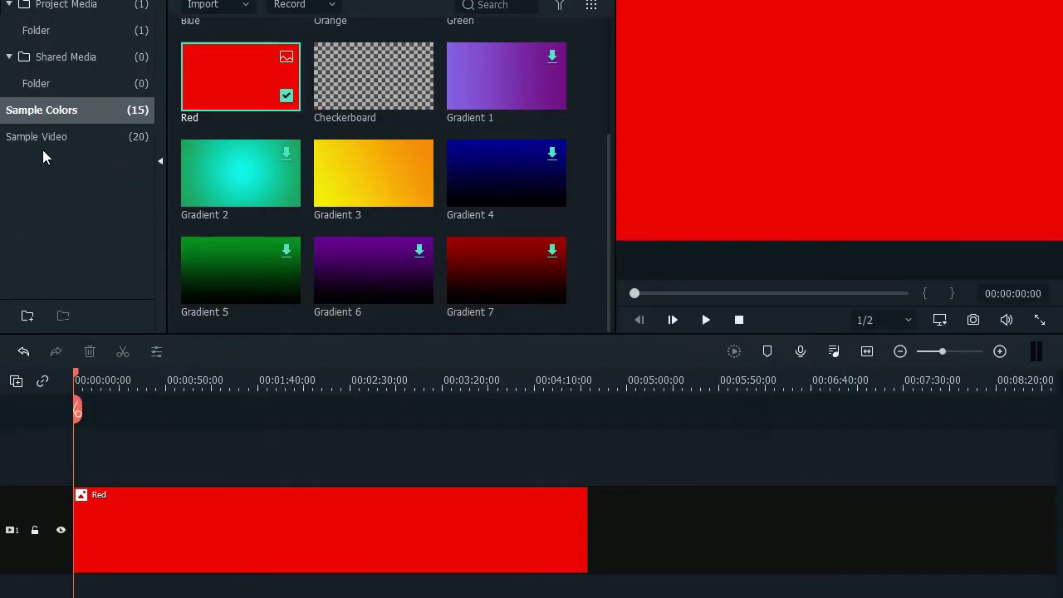
{"action": "left_click", "coordinate": [29, 81]}
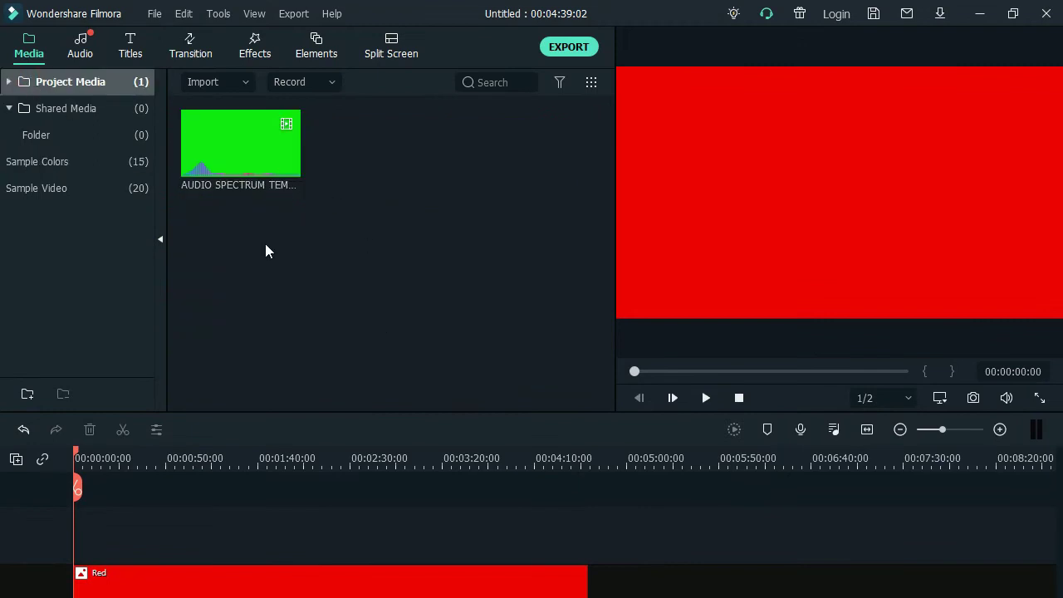
{"action": "mouse_move", "coordinate": [213, 166]}
{"action": "left_mouse_down"}
{"action": "mouse_move", "coordinate": [125, 455]}
{"action": "mouse_move", "coordinate": [84, 449]}
{"action": "left_mouse_up"}
{"action": "left_click", "coordinate": [210, 449]}
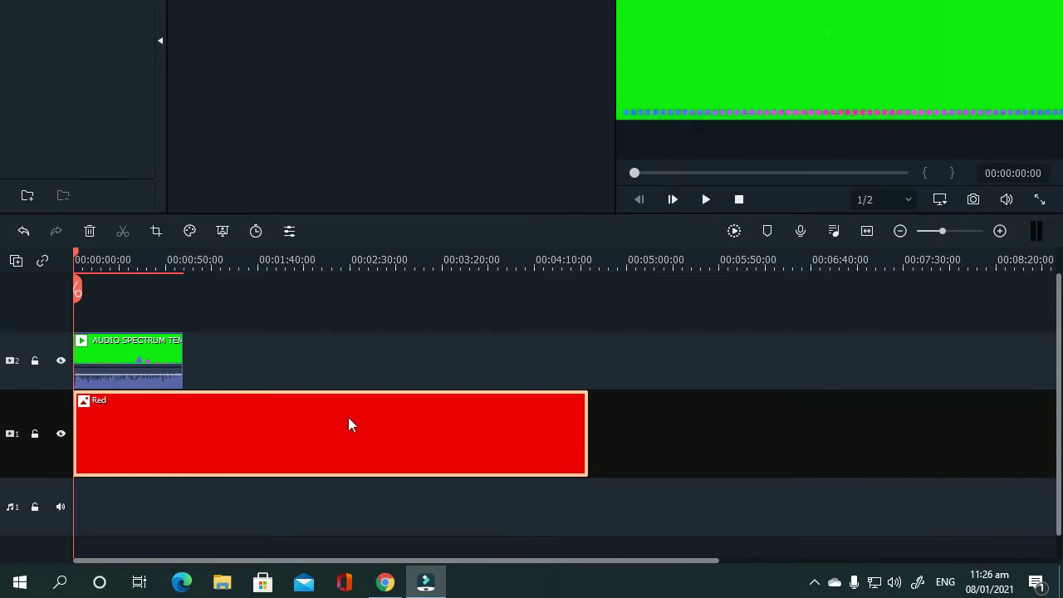
- Select the spectrum clip and the Red clip in turn to compare them on the timeline
{"action": "left_click", "coordinate": [112, 342]}
{"action": "left_click", "coordinate": [296, 340]}
{"action": "left_click", "coordinate": [170, 353]}
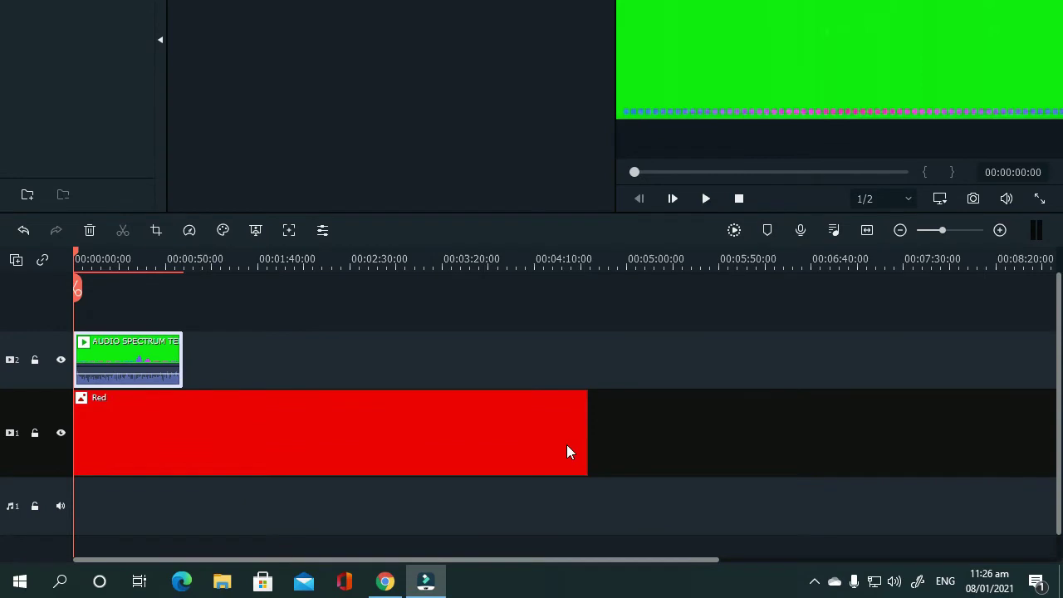
{"action": "left_click", "coordinate": [582, 453]}
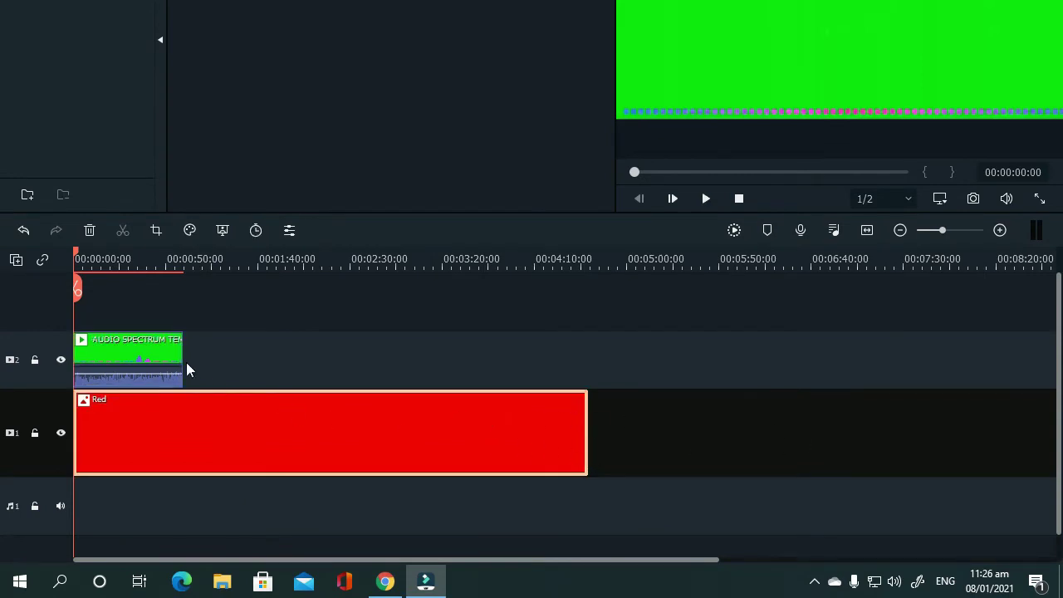
{"action": "left_click", "coordinate": [146, 349]}
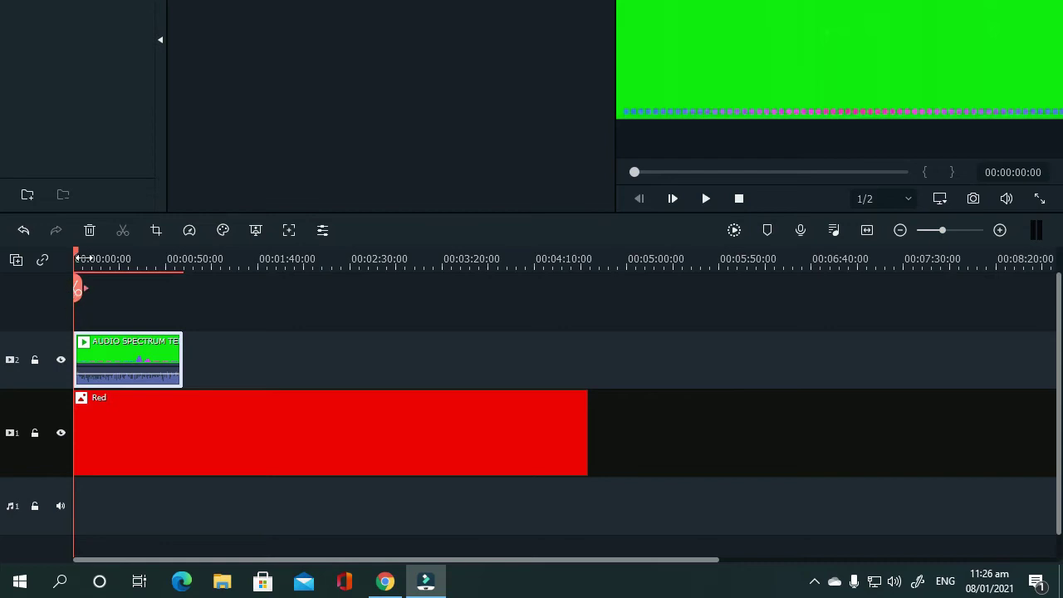
{"action": "left_click", "coordinate": [424, 441]}
{"action": "left_click", "coordinate": [621, 427]}
{"action": "left_click", "coordinate": [501, 411]}
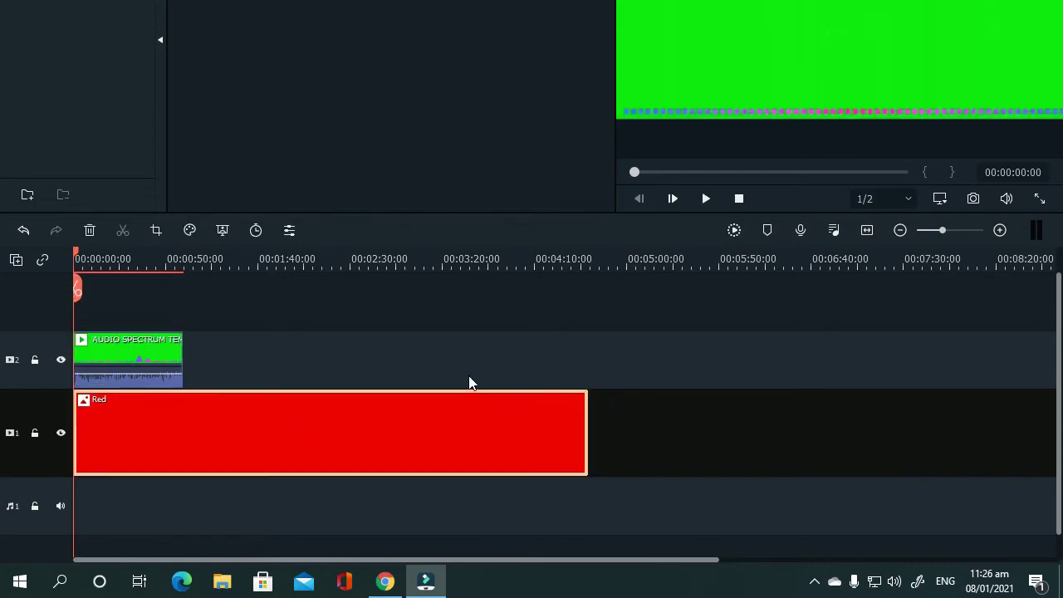
{"action": "left_click", "coordinate": [166, 352]}
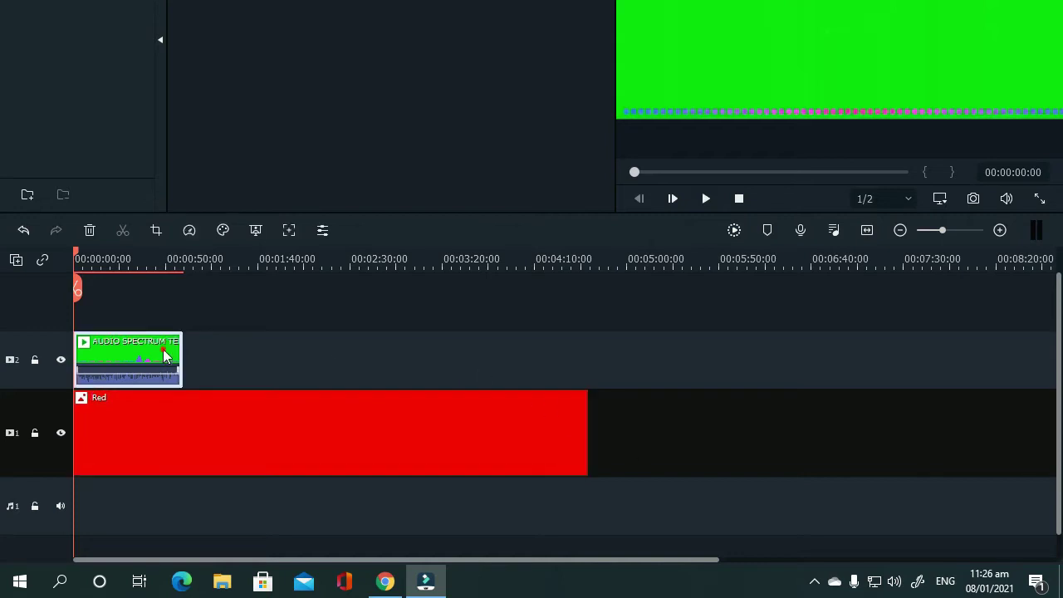
{"action": "left_click", "coordinate": [271, 352]}
{"action": "left_click", "coordinate": [160, 352]}
- Copy the spectrum clip and paste further copies end to end along track 2
{"action": "right_click", "coordinate": [155, 348]}
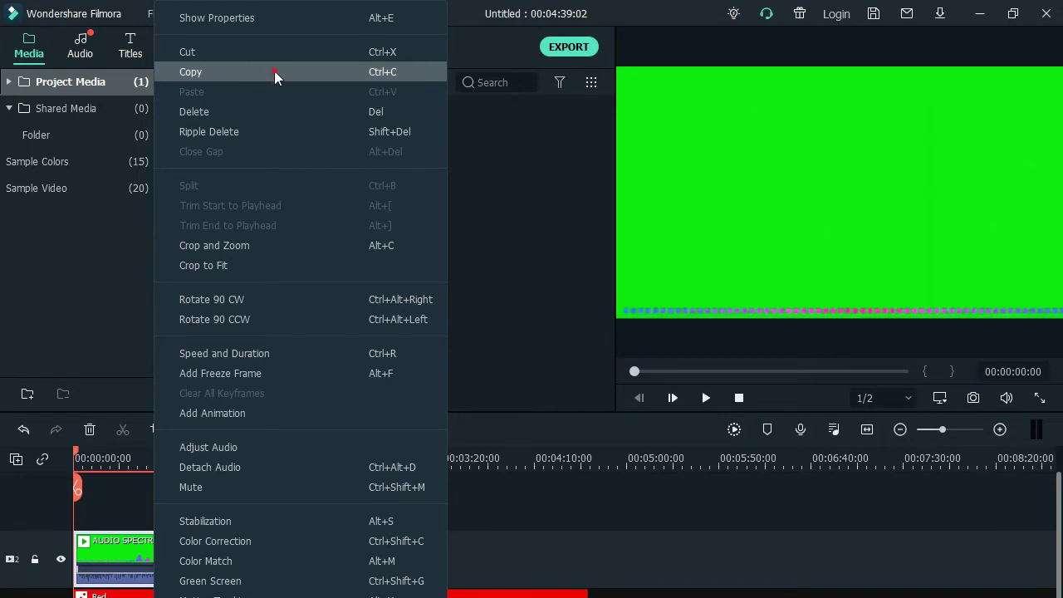
{"action": "left_click", "coordinate": [274, 71]}
{"action": "left_click_drag", "start_coordinate": [77, 432], "coordinate": [660, 432]}
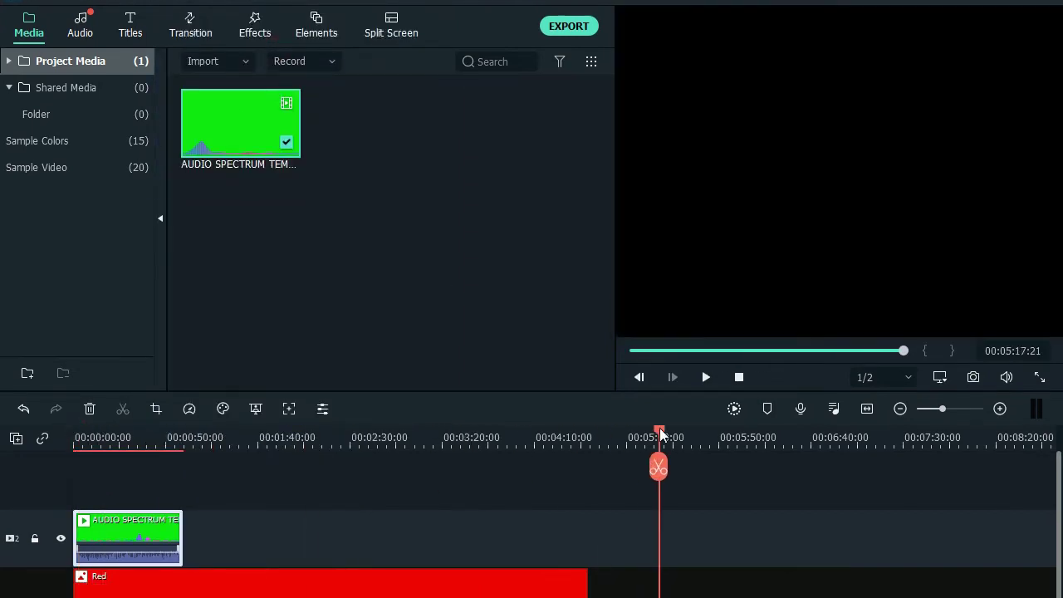
{"action": "right_click", "coordinate": [793, 432]}
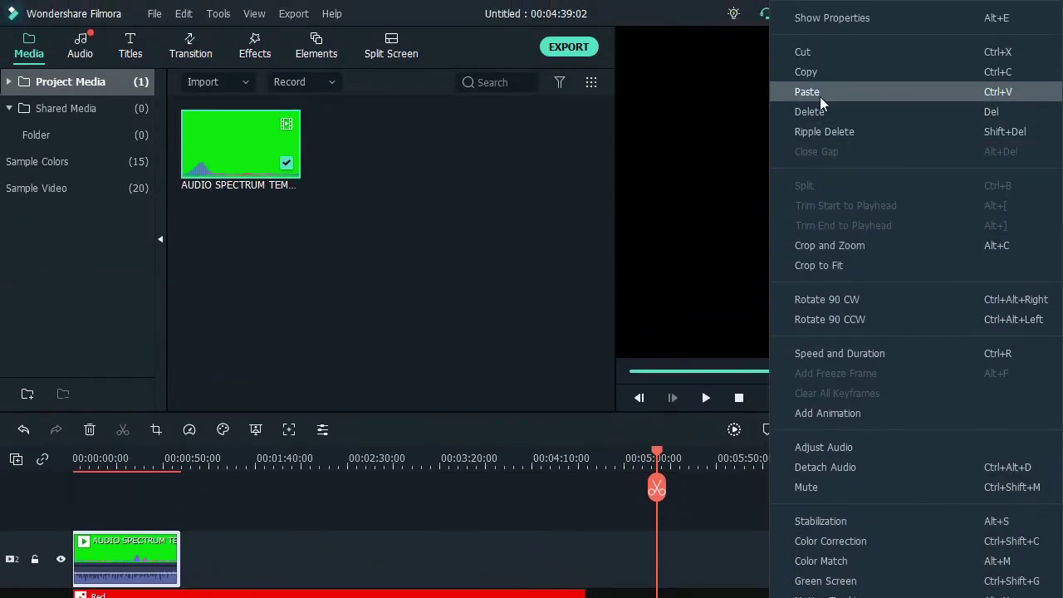
{"action": "left_click", "coordinate": [819, 93]}
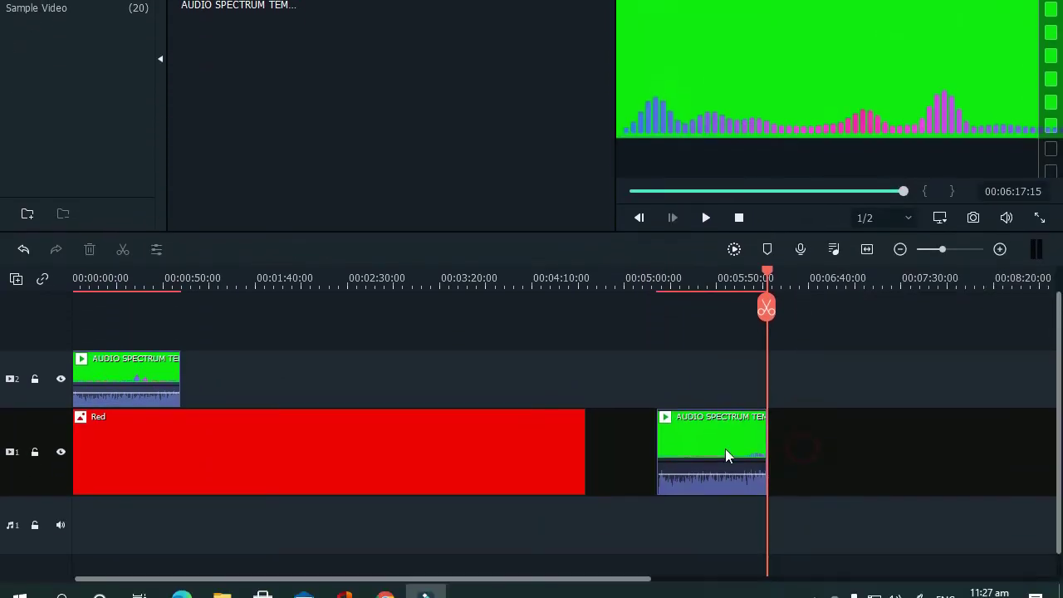
{"action": "mouse_move", "coordinate": [722, 448]}
{"action": "left_mouse_down"}
{"action": "mouse_move", "coordinate": [443, 347]}
{"action": "mouse_move", "coordinate": [250, 367]}
{"action": "left_mouse_up"}
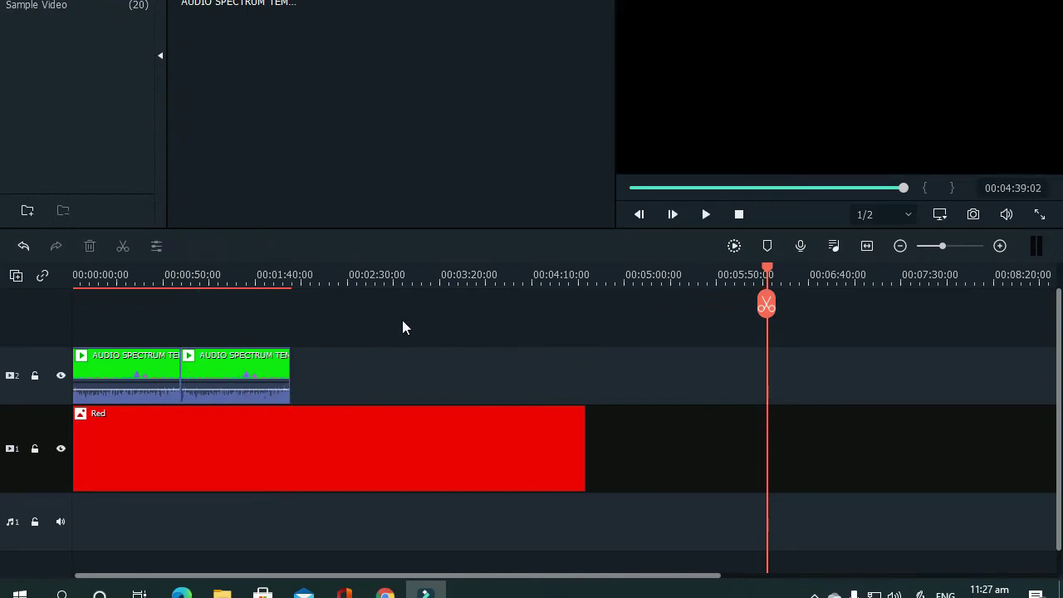
{"action": "right_click", "coordinate": [642, 441]}
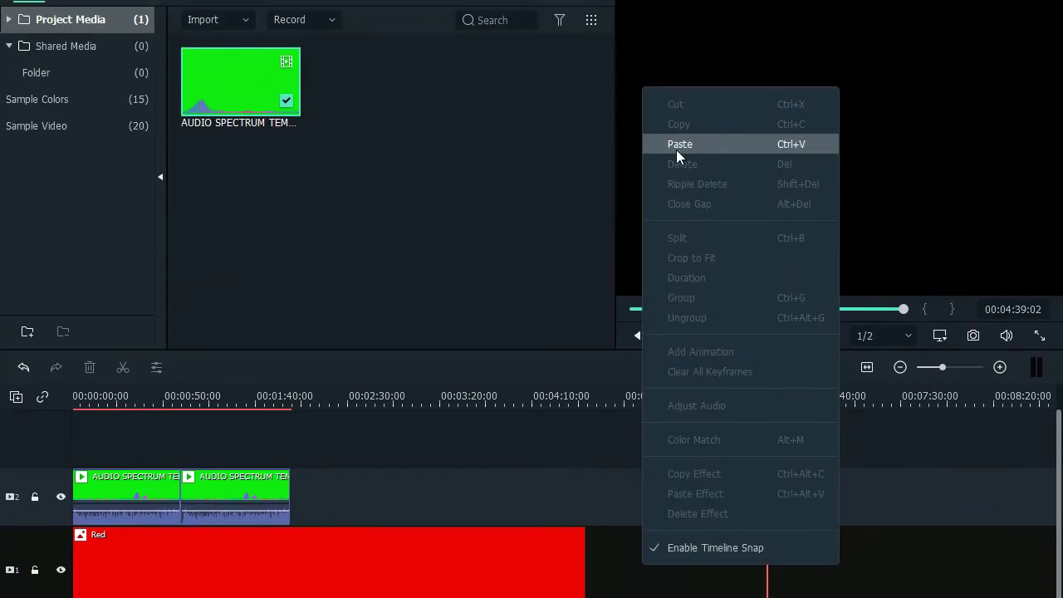
{"action": "left_click", "coordinate": [677, 73]}
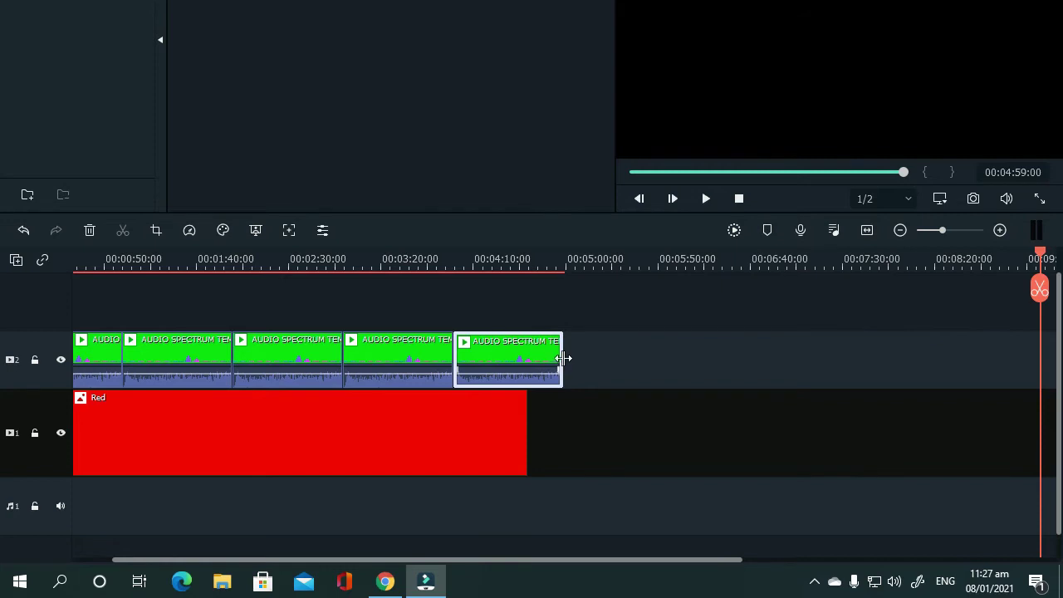
- Trim the last spectrum clip to end at 00:04:39:02, matching the Red clip
{"action": "left_click_drag", "start_coordinate": [563, 357], "coordinate": [529, 356]}
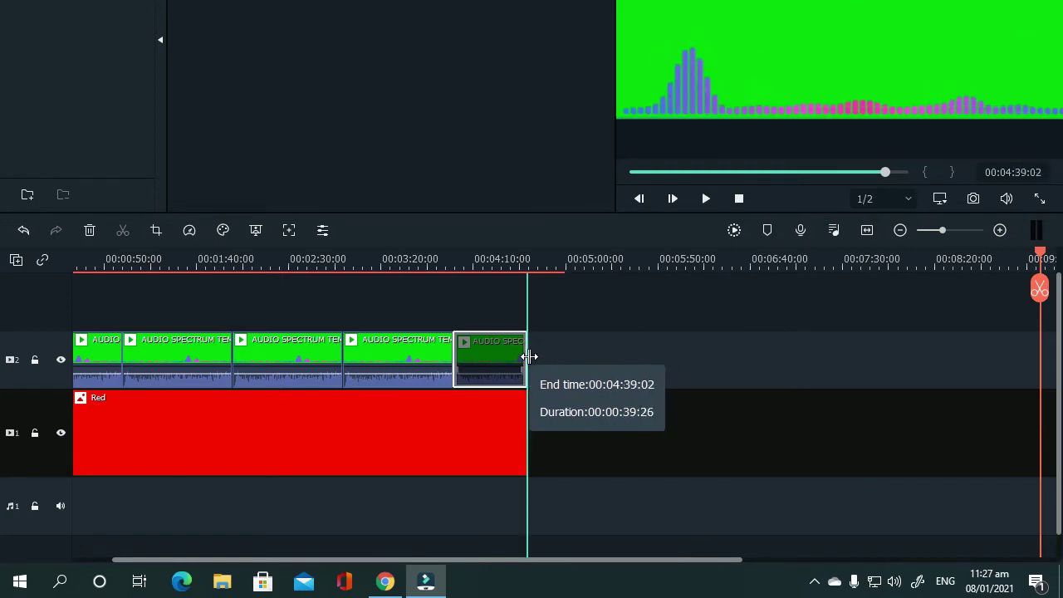
{"action": "left_click_drag", "start_coordinate": [528, 356], "coordinate": [529, 356]}
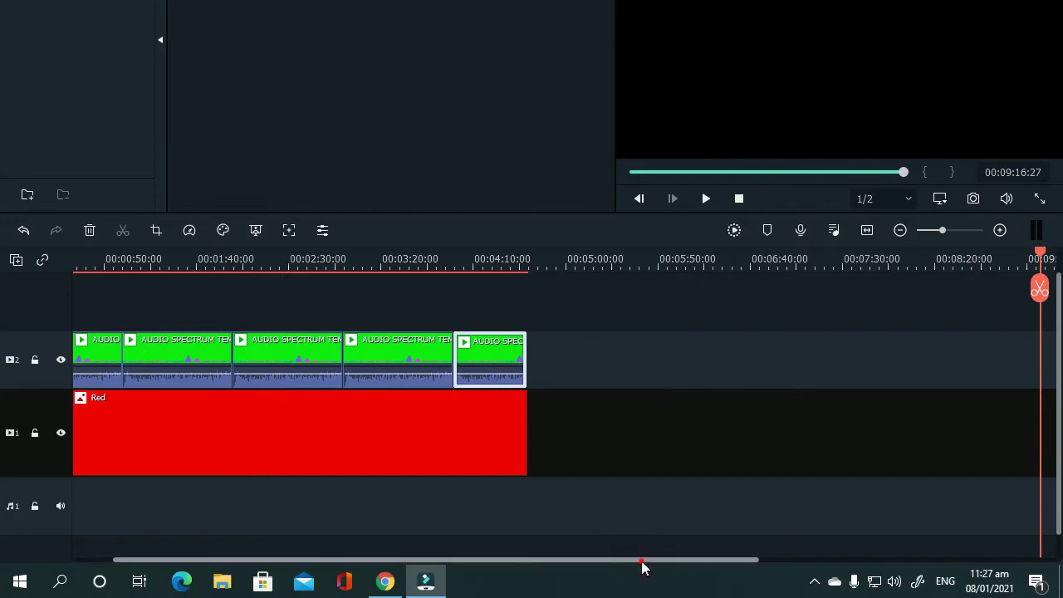
{"action": "left_click_drag", "start_coordinate": [638, 555], "coordinate": [493, 558]}
{"action": "left_click_drag", "start_coordinate": [849, 171], "coordinate": [633, 172]}
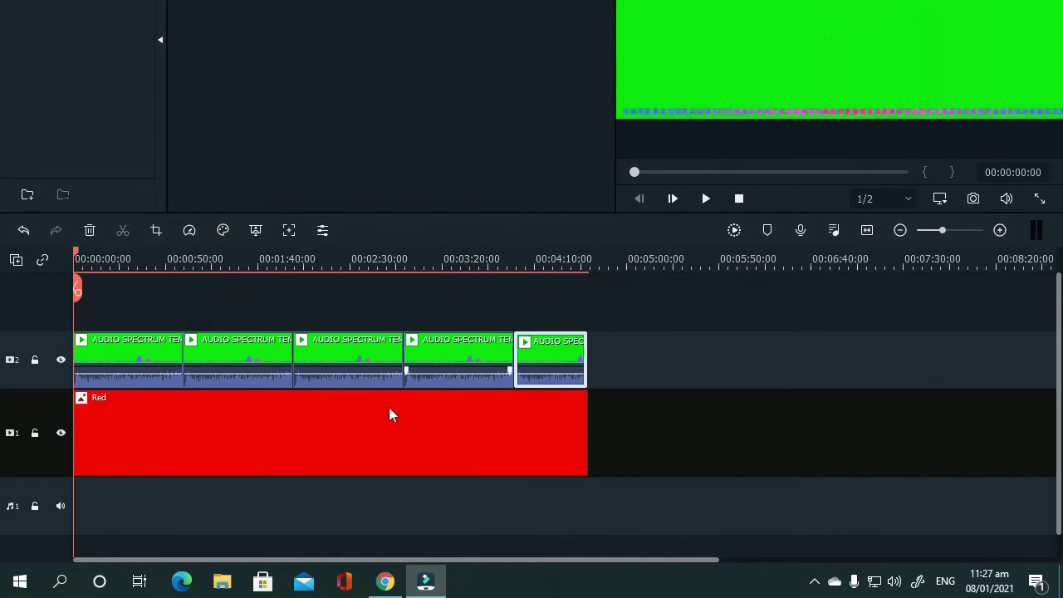
{"action": "left_click", "coordinate": [389, 417]}
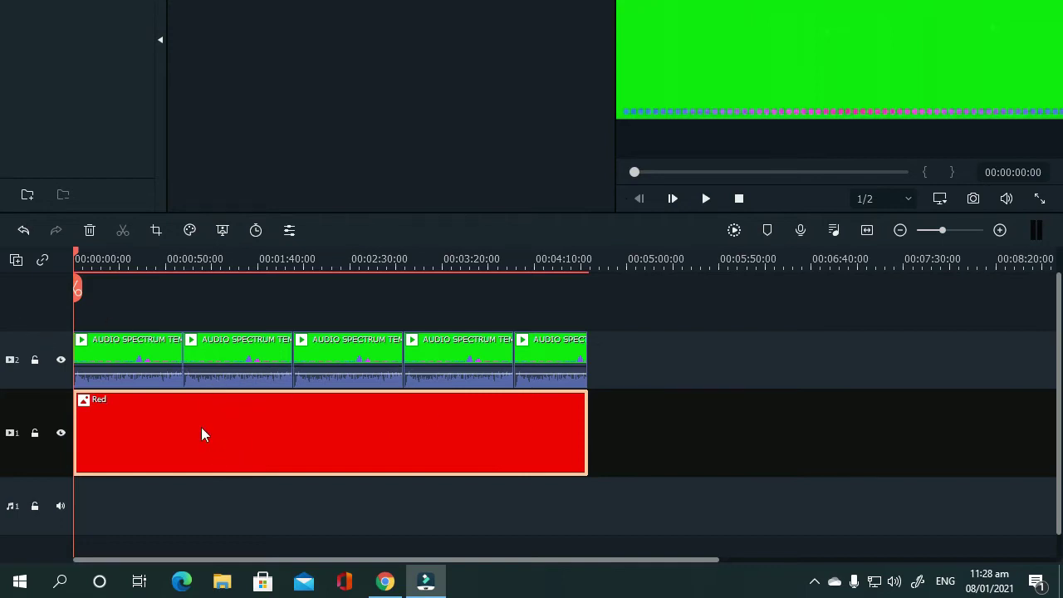
- Apply Chroma Key to the first spectrum clip, sampling its green so the Red shows through
{"action": "left_click", "coordinate": [147, 345]}
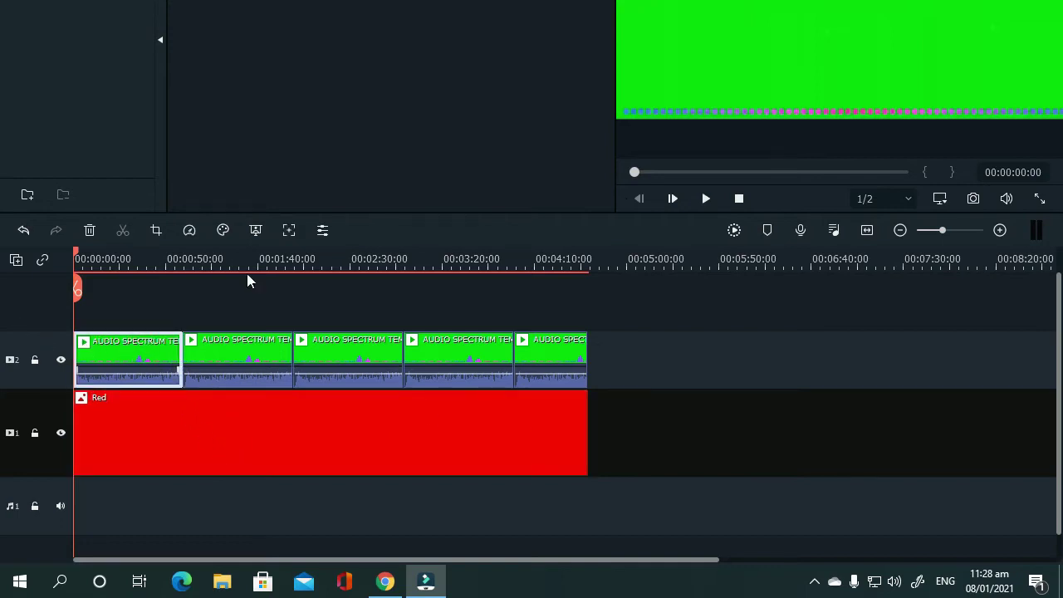
{"action": "right_click", "coordinate": [118, 347]}
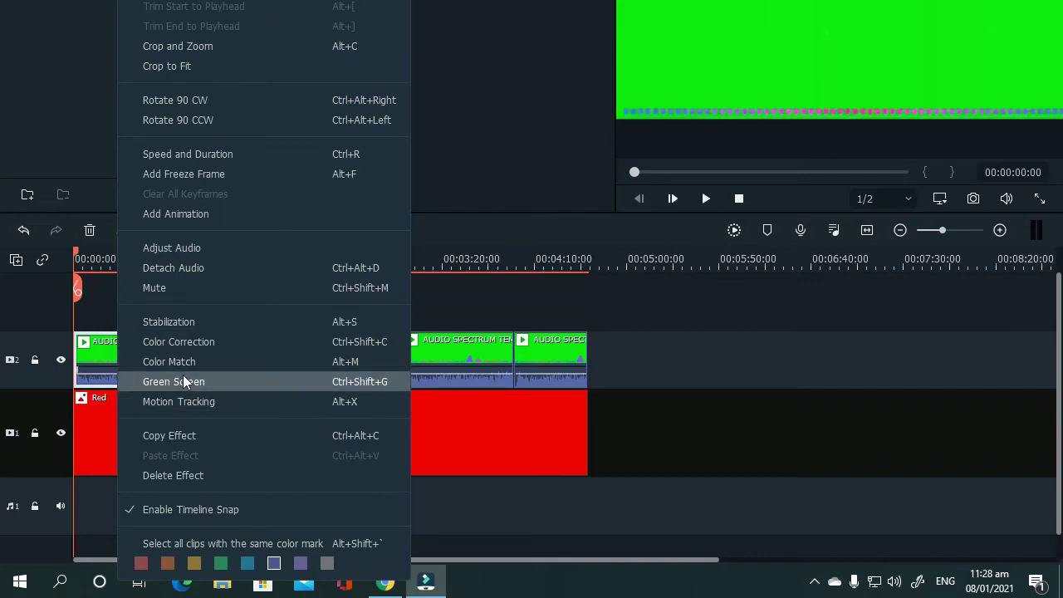
{"action": "left_click", "coordinate": [292, 385]}
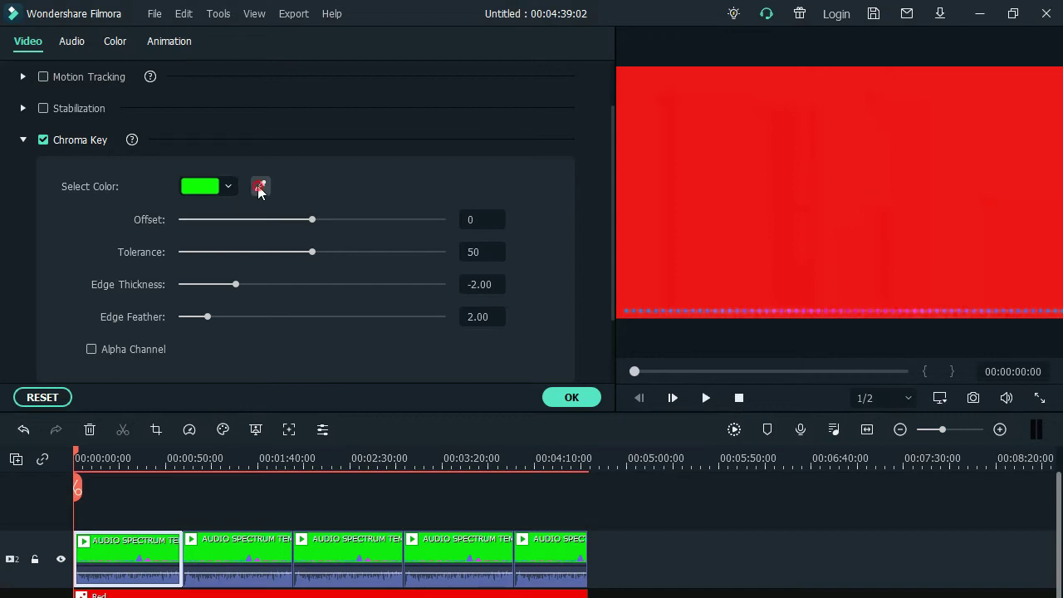
{"action": "left_click", "coordinate": [259, 187]}
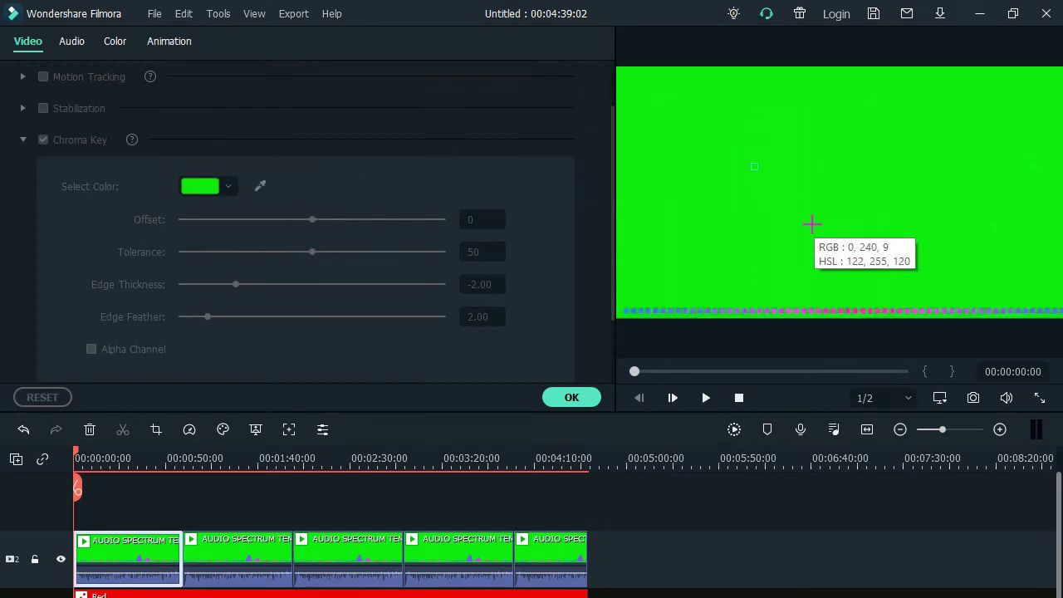
{"action": "left_click", "coordinate": [812, 224]}
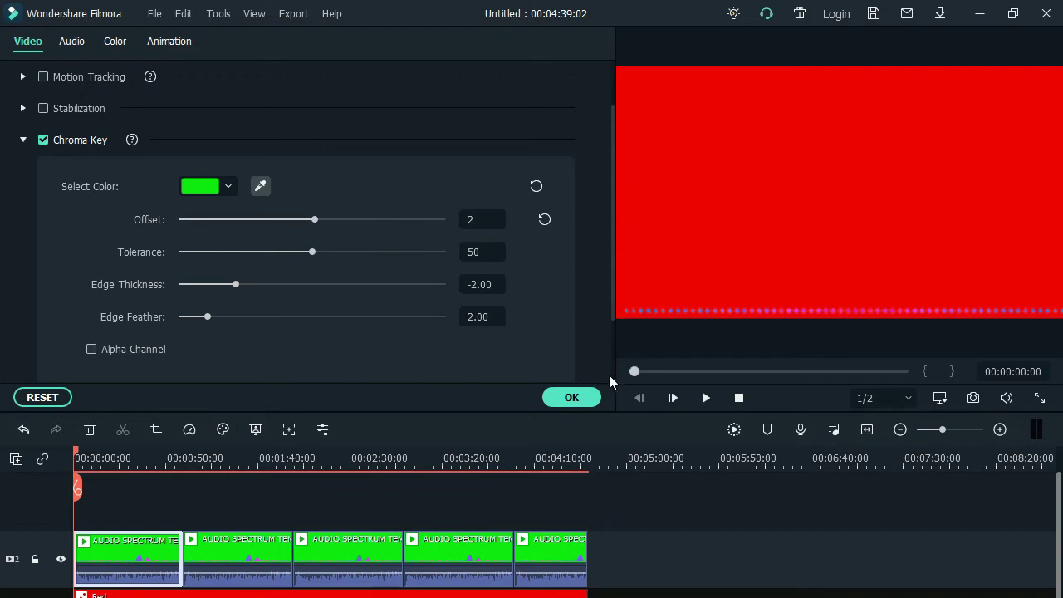
{"action": "left_click", "coordinate": [564, 396]}
{"action": "left_click_drag", "start_coordinate": [636, 371], "coordinate": [645, 376]}
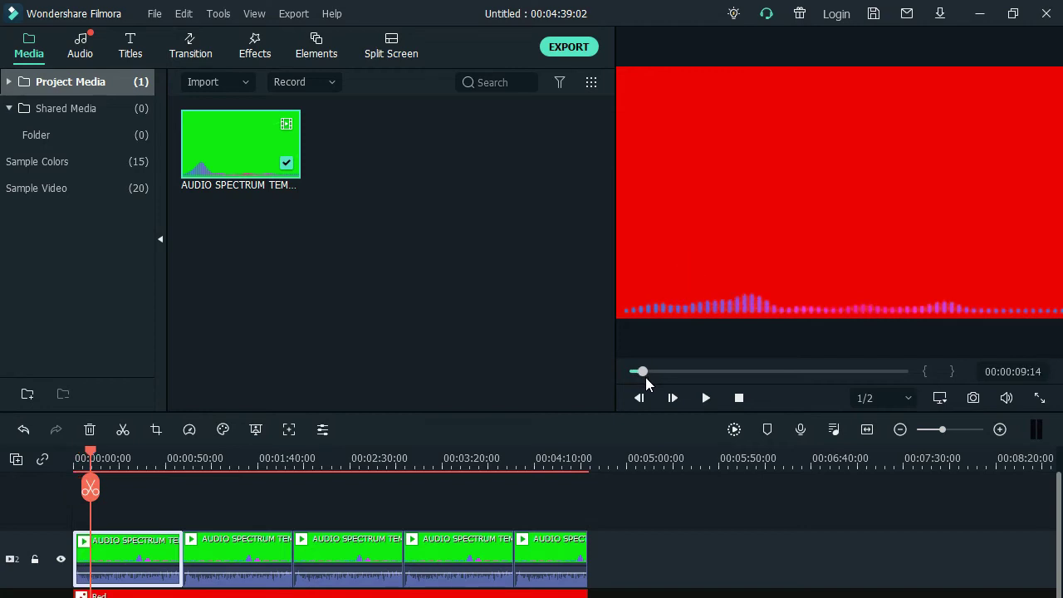
- Scale the first spectrum clip down from its corner and move it up and left in the frame
{"action": "left_click", "coordinate": [695, 309]}
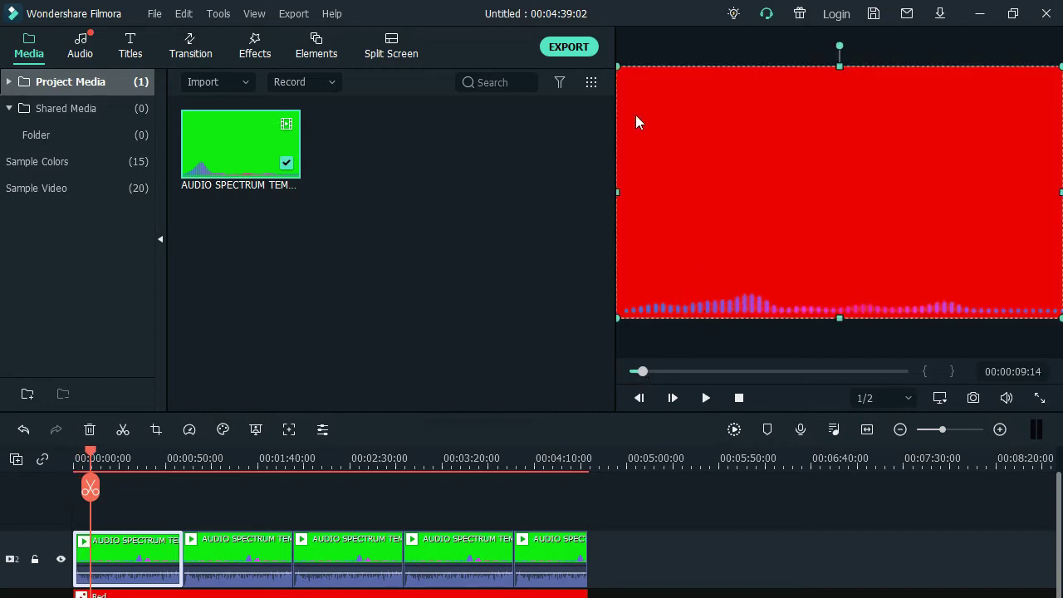
{"action": "left_click_drag", "start_coordinate": [617, 68], "coordinate": [667, 111]}
{"action": "double_click", "coordinate": [673, 121]}
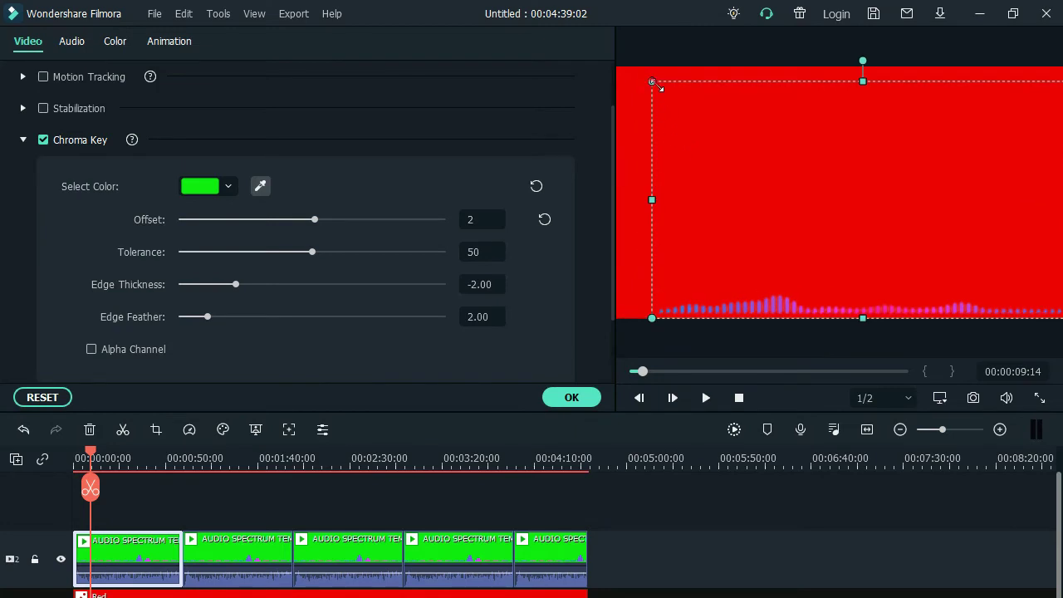
{"action": "left_click_drag", "start_coordinate": [652, 81], "coordinate": [732, 126]}
{"action": "mouse_move", "coordinate": [985, 225]}
{"action": "left_mouse_down"}
{"action": "mouse_move", "coordinate": [918, 205]}
{"action": "mouse_move", "coordinate": [959, 210]}
{"action": "left_mouse_up"}
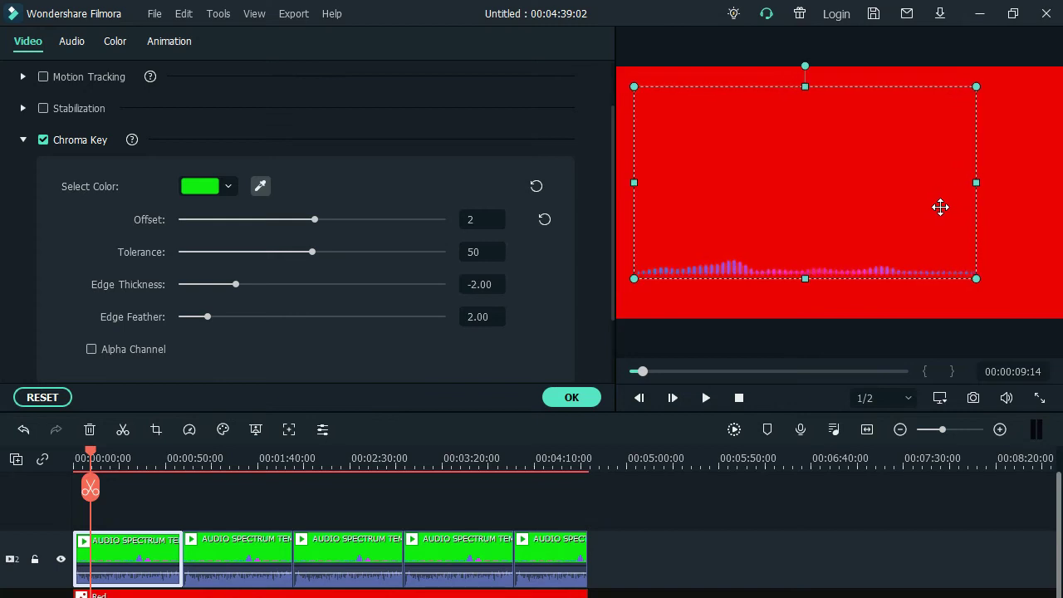
{"action": "mouse_move", "coordinate": [652, 373]}
{"action": "left_mouse_down"}
{"action": "mouse_move", "coordinate": [662, 373]}
{"action": "mouse_move", "coordinate": [645, 374]}
{"action": "left_mouse_up"}
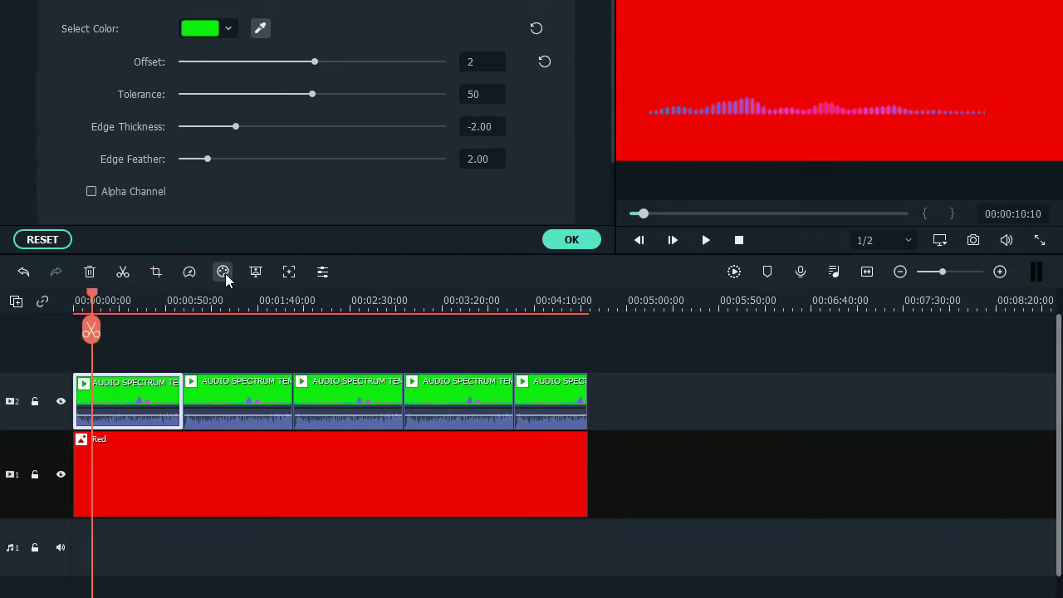
{"action": "left_click", "coordinate": [222, 272]}
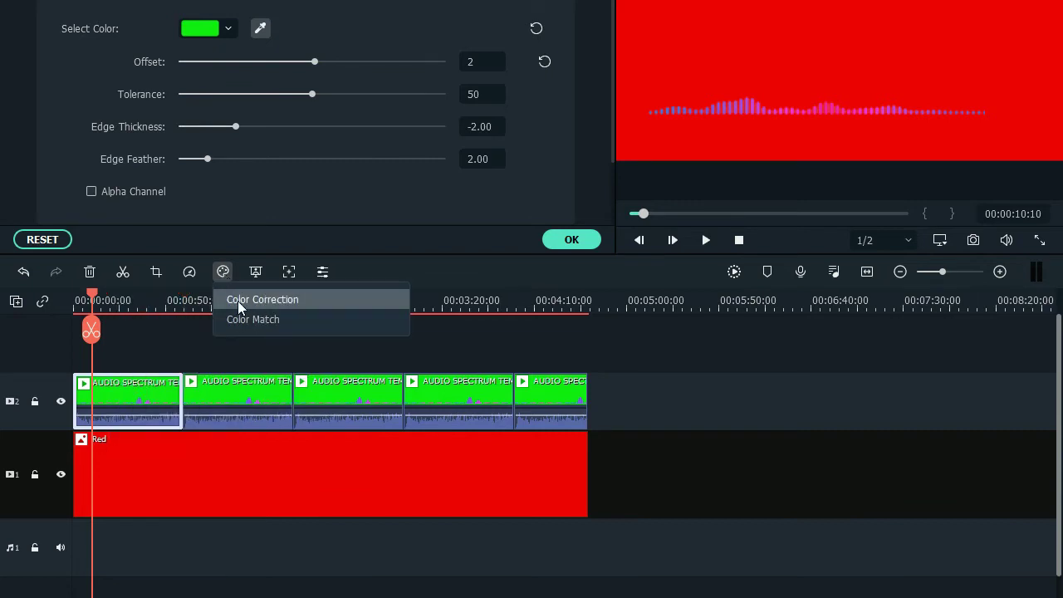
{"action": "left_click", "coordinate": [244, 300]}
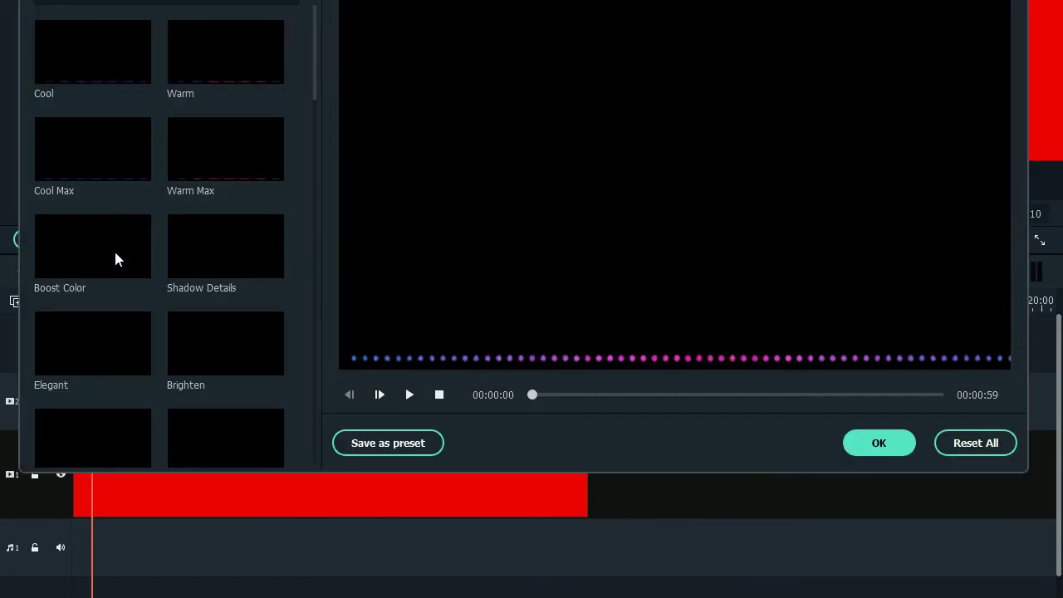
{"action": "left_click", "coordinate": [71, 274]}
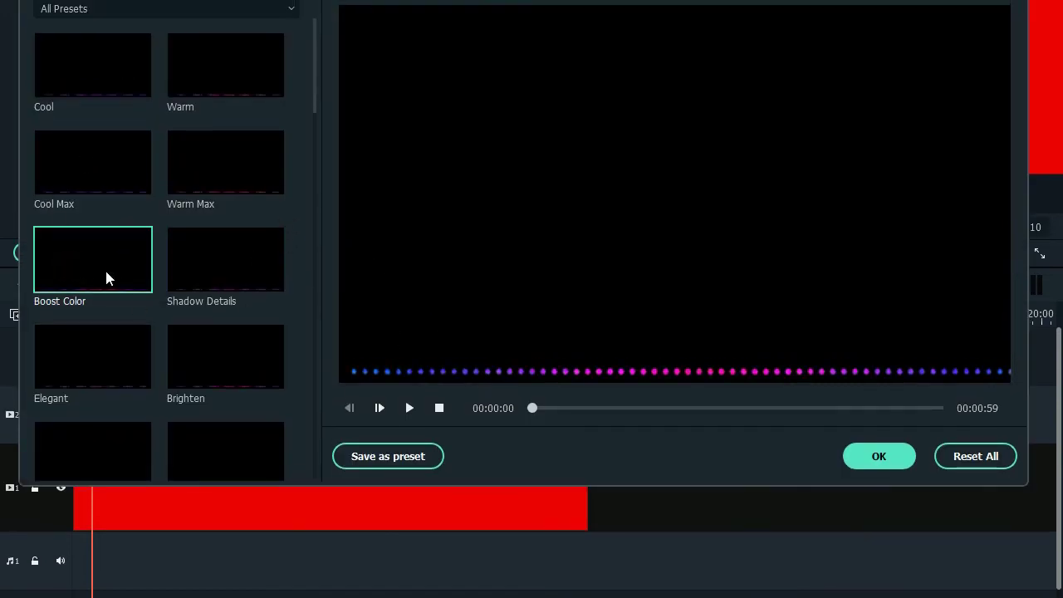
{"action": "scroll", "coordinate": [180, 264], "scroll_direction": "down", "scroll_amount": 5}
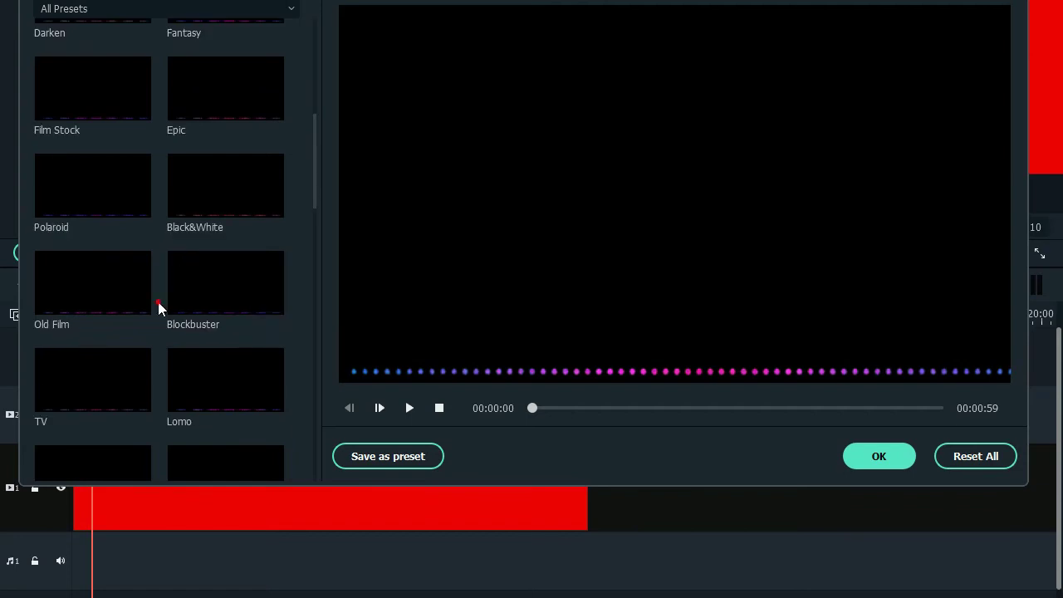
{"action": "left_click", "coordinate": [122, 294]}
{"action": "scroll", "coordinate": [134, 294], "scroll_direction": "up", "scroll_amount": 5}
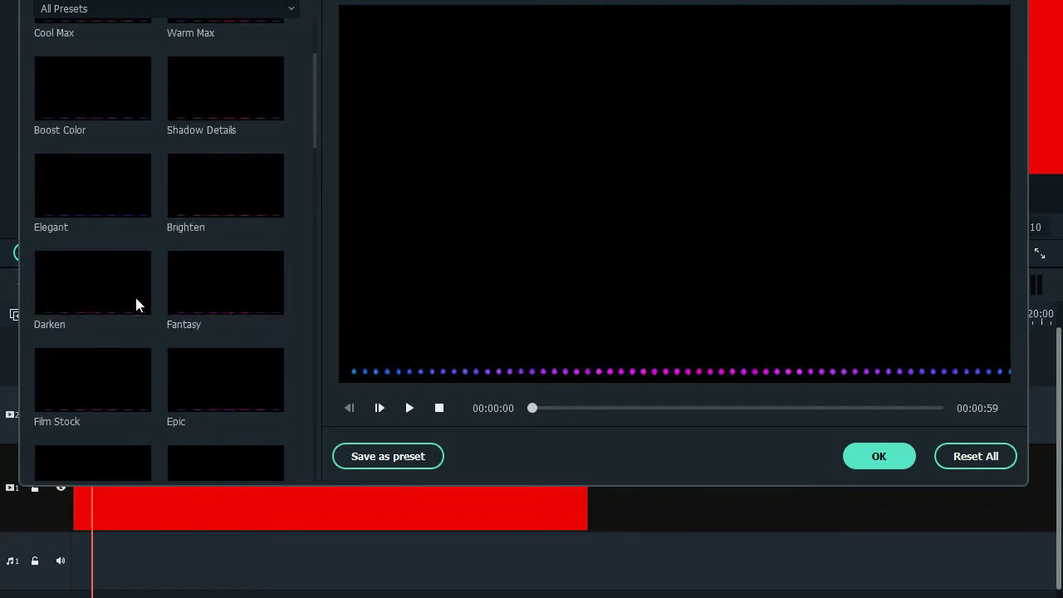
{"action": "scroll", "coordinate": [136, 299], "scroll_direction": "down", "scroll_amount": 5}
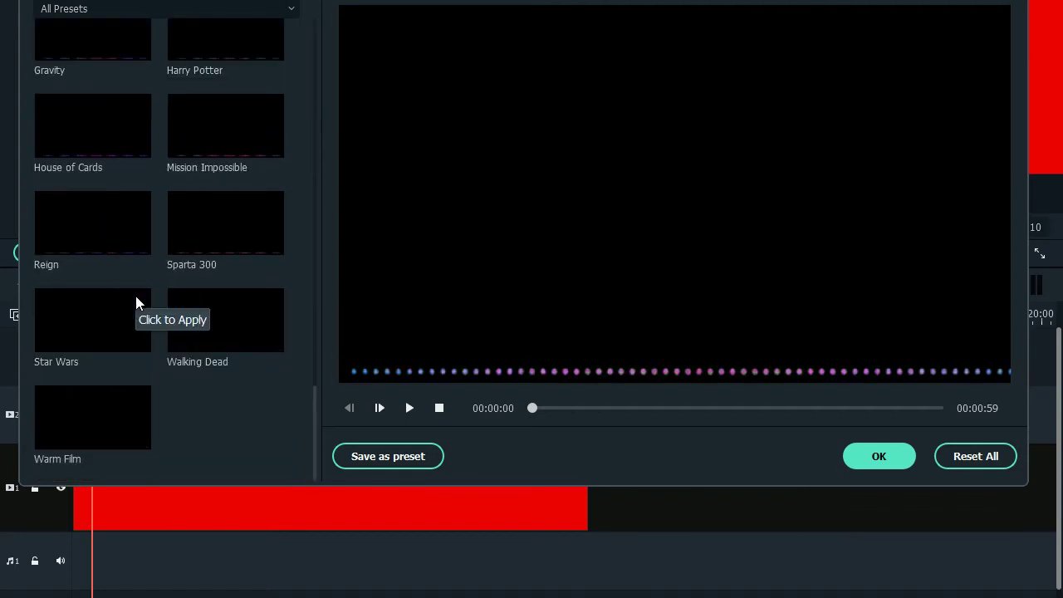
{"action": "left_click", "coordinate": [210, 320]}
{"action": "left_click", "coordinate": [102, 324]}
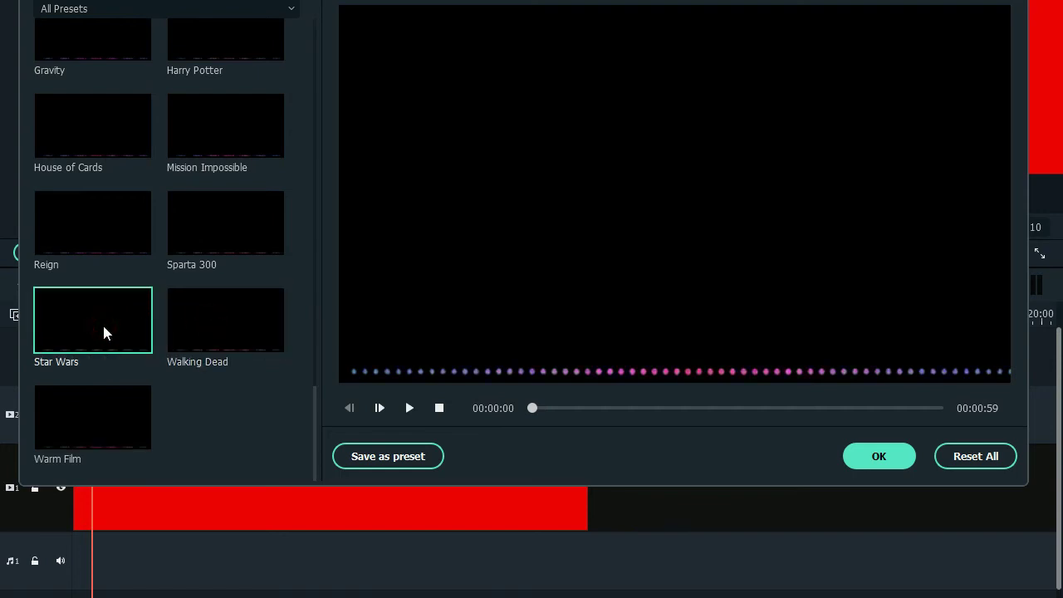
{"action": "scroll", "coordinate": [141, 323], "scroll_direction": "up", "scroll_amount": 3}
{"action": "scroll", "coordinate": [142, 330], "scroll_direction": "up", "scroll_amount": 2}
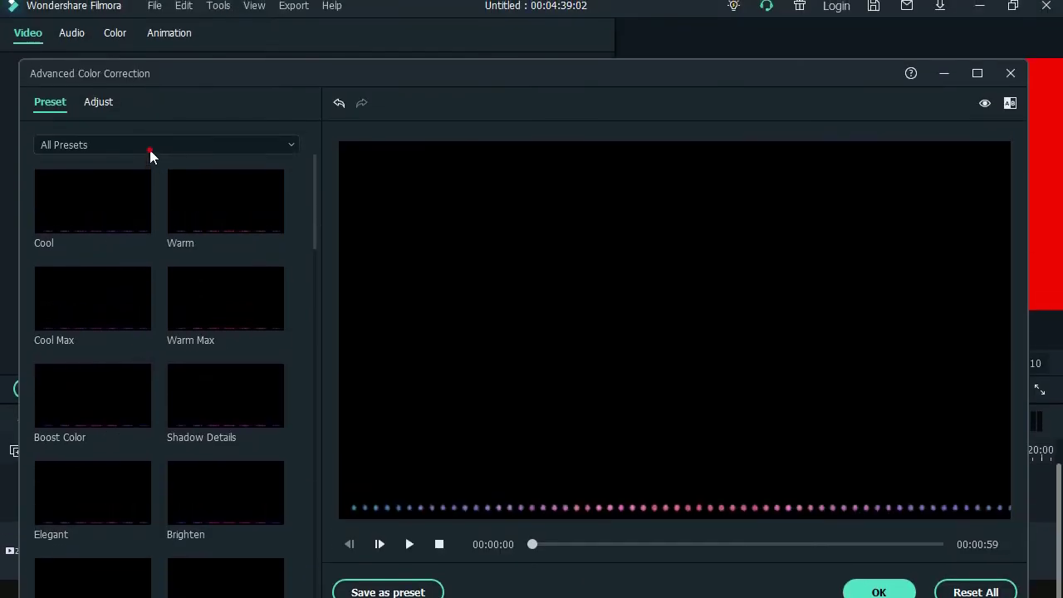
{"action": "left_click", "coordinate": [149, 150]}
{"action": "left_click", "coordinate": [139, 212]}
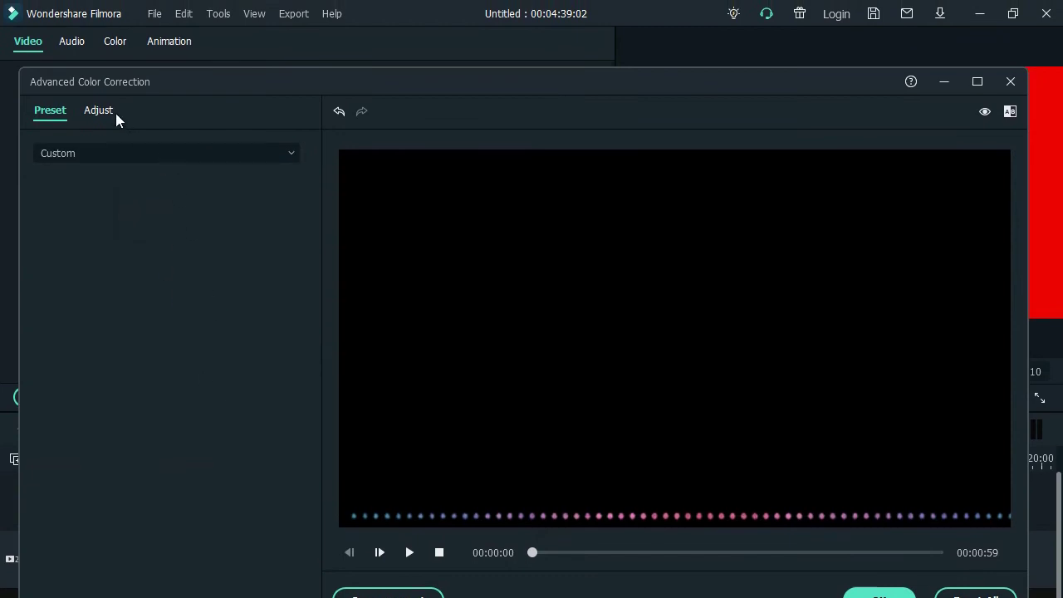
{"action": "left_click", "coordinate": [104, 112]}
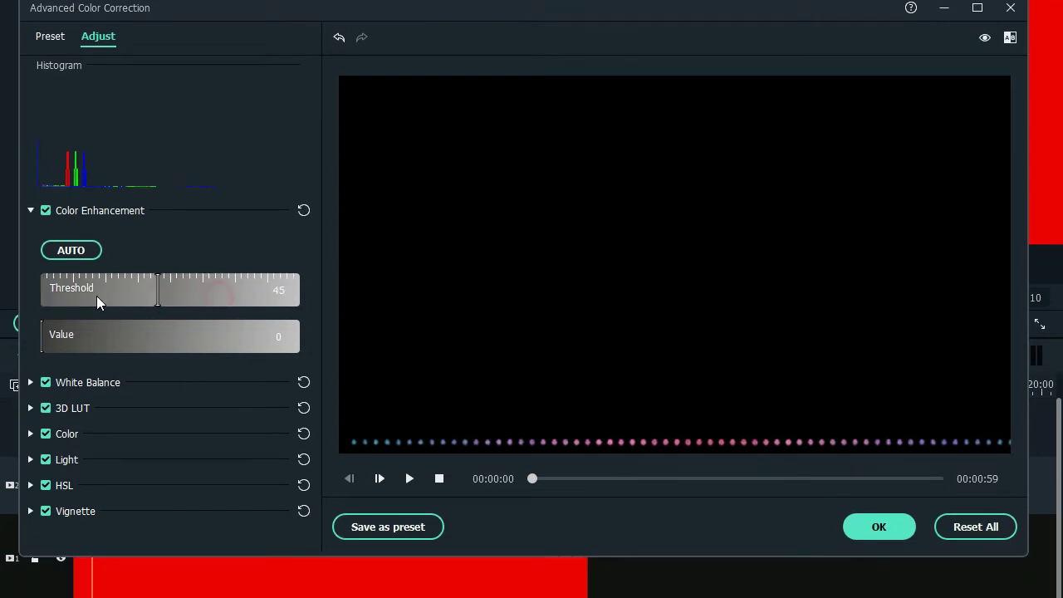
{"action": "left_click", "coordinate": [148, 342]}
{"action": "left_click_drag", "start_coordinate": [152, 341], "coordinate": [7, 373]}
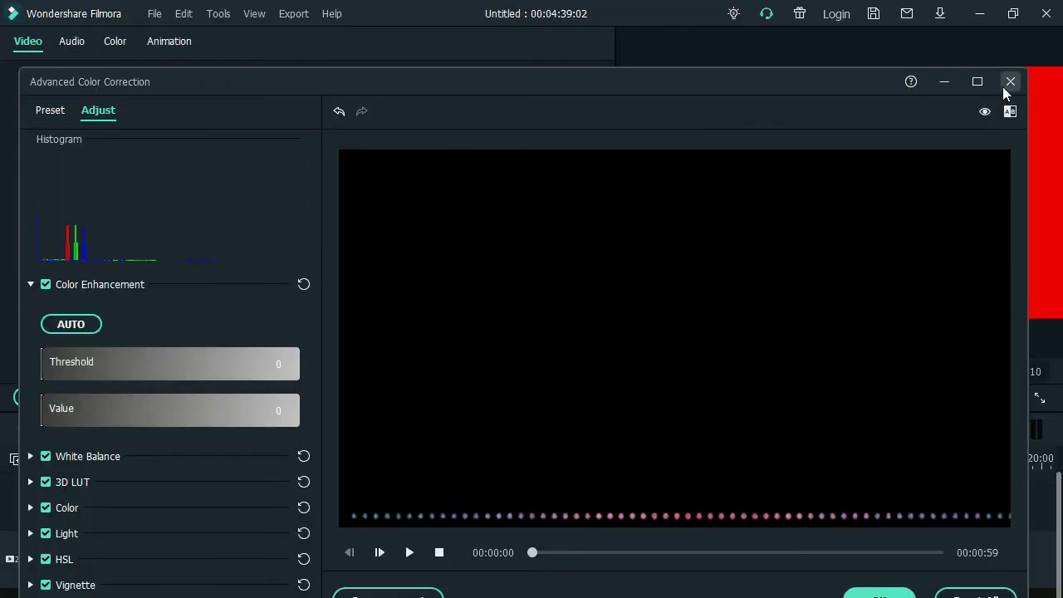
{"action": "left_click", "coordinate": [1006, 85]}
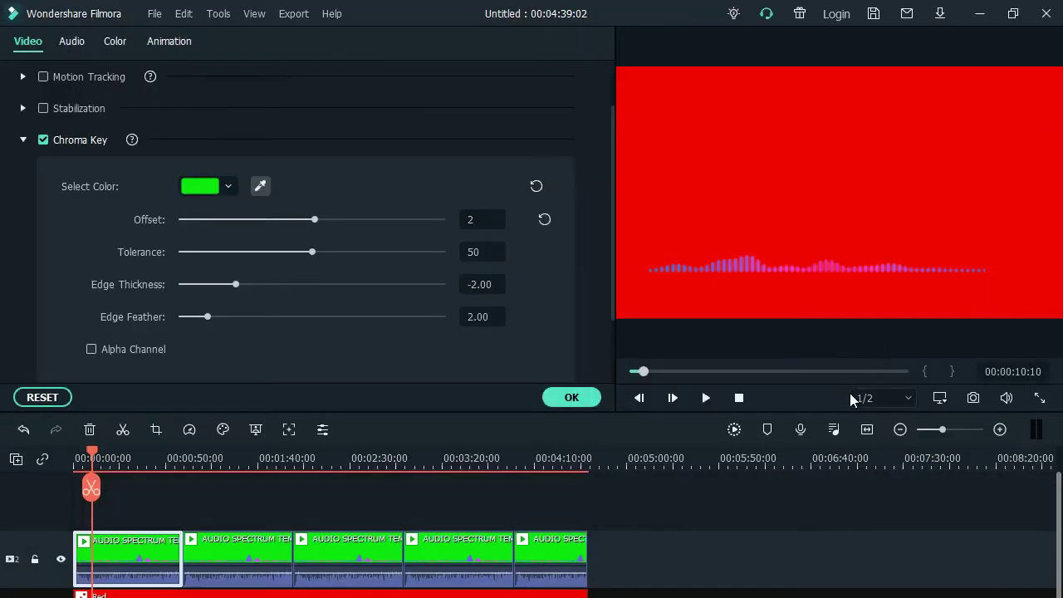
- Scrub through the keyed first clip to about 49 seconds, then select the second spectrum clip
{"action": "left_click_drag", "start_coordinate": [654, 375], "coordinate": [682, 371]}
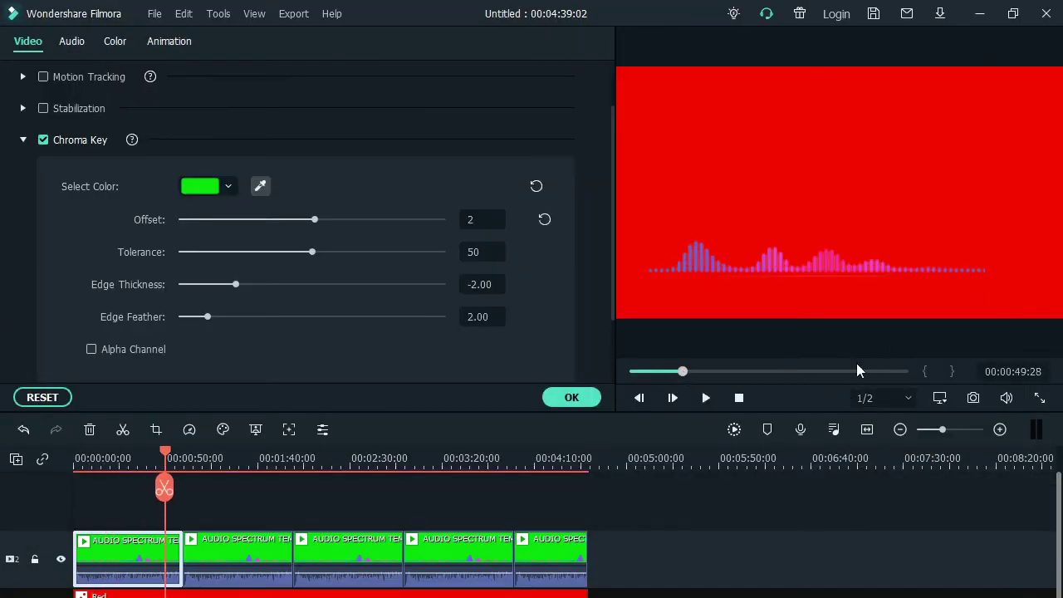
{"action": "left_click", "coordinate": [891, 277]}
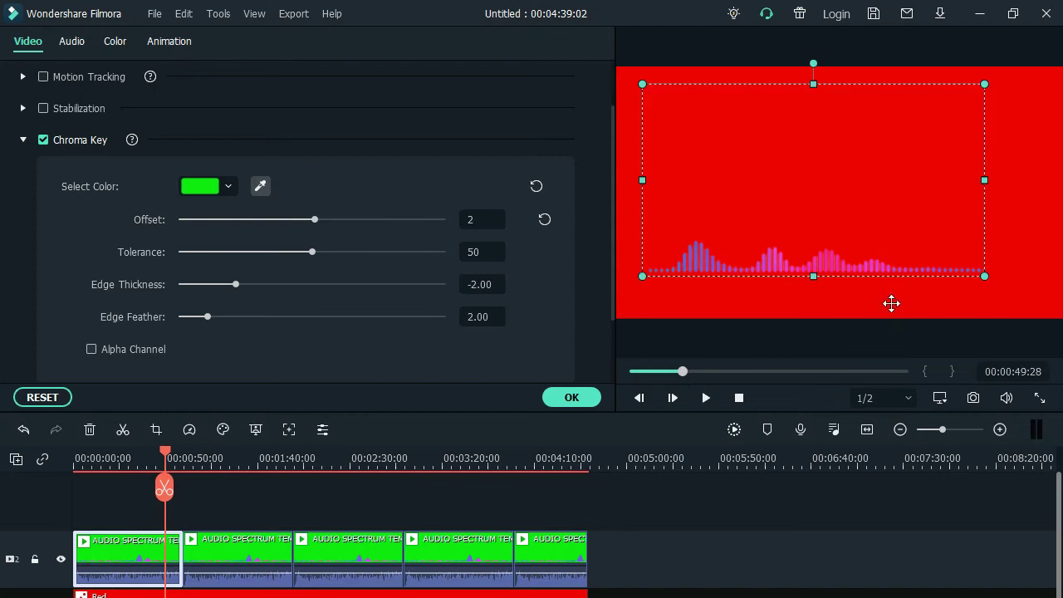
{"action": "left_click", "coordinate": [889, 308]}
{"action": "left_click", "coordinate": [827, 259]}
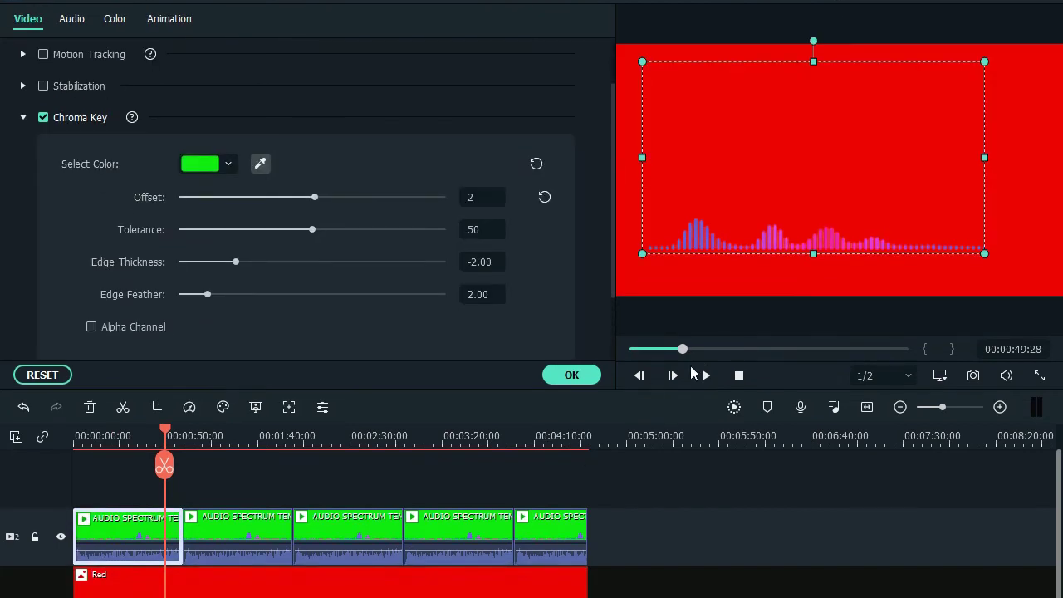
{"action": "mouse_move", "coordinate": [698, 350]}
{"action": "left_mouse_down"}
{"action": "mouse_move", "coordinate": [743, 349]}
{"action": "mouse_move", "coordinate": [710, 348]}
{"action": "left_mouse_up"}
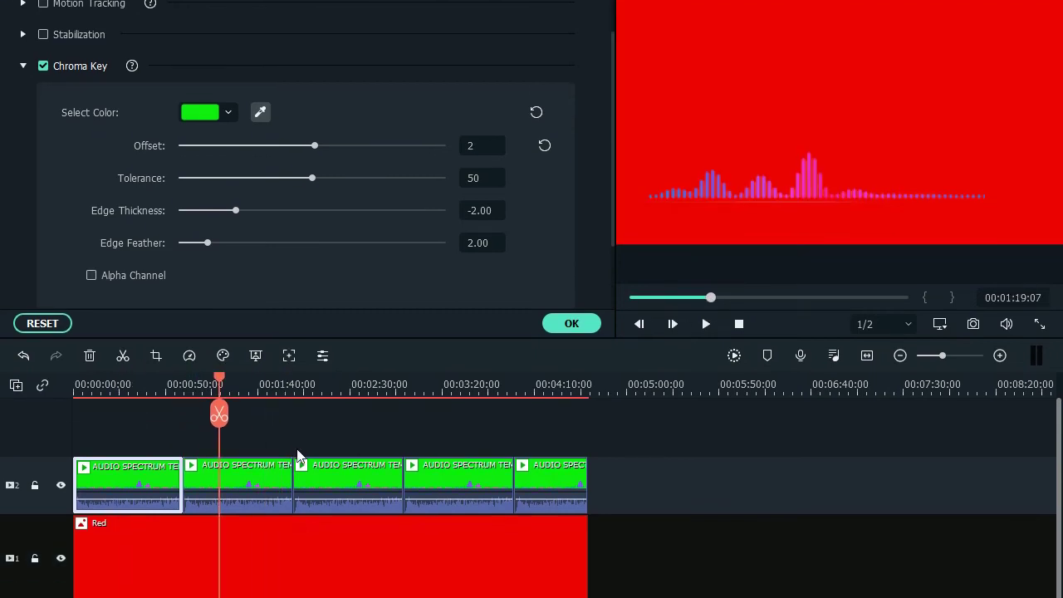
{"action": "left_click", "coordinate": [245, 531]}
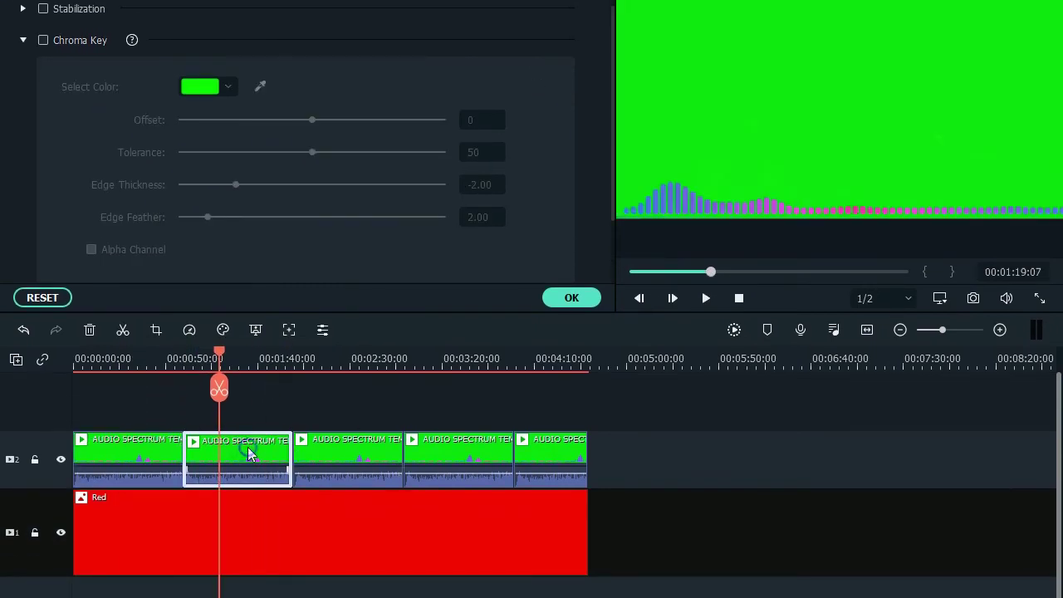
- Apply Chroma Key to the second spectrum clip, sampling its green background
{"action": "right_click", "coordinate": [247, 446]}
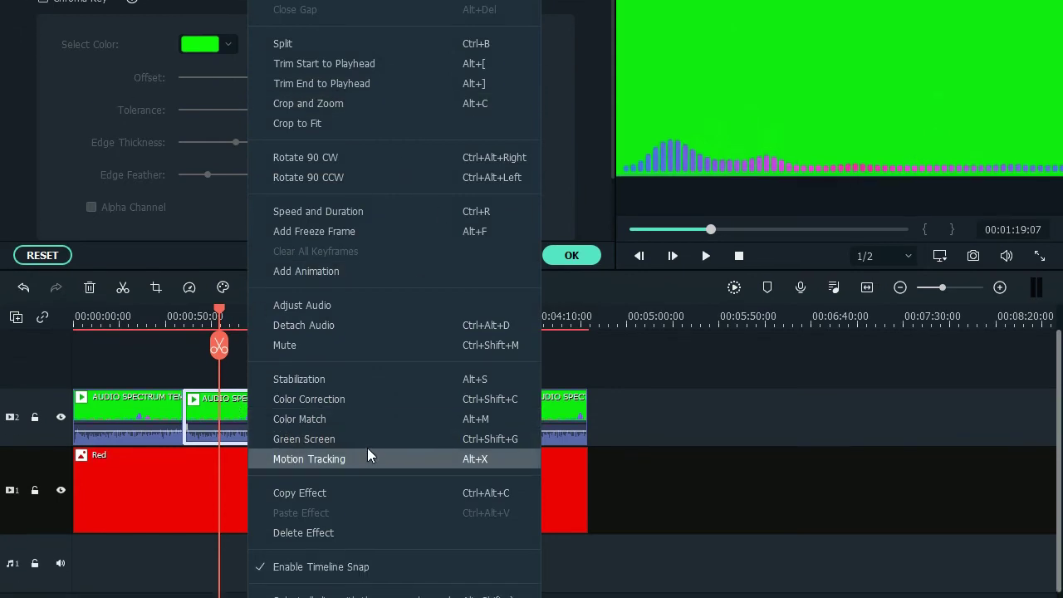
{"action": "left_click", "coordinate": [368, 445]}
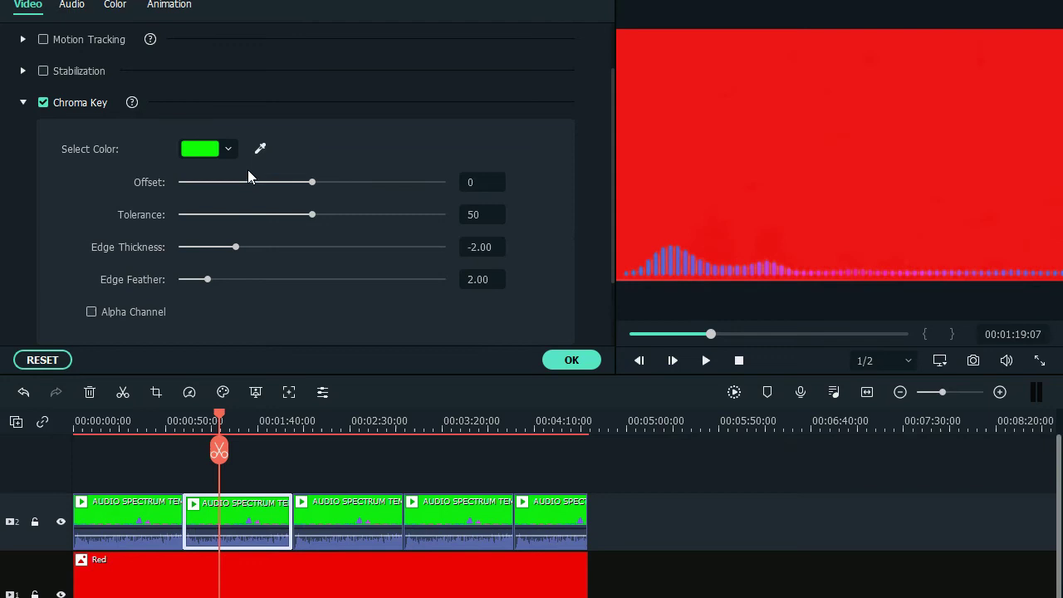
{"action": "left_click", "coordinate": [260, 148]}
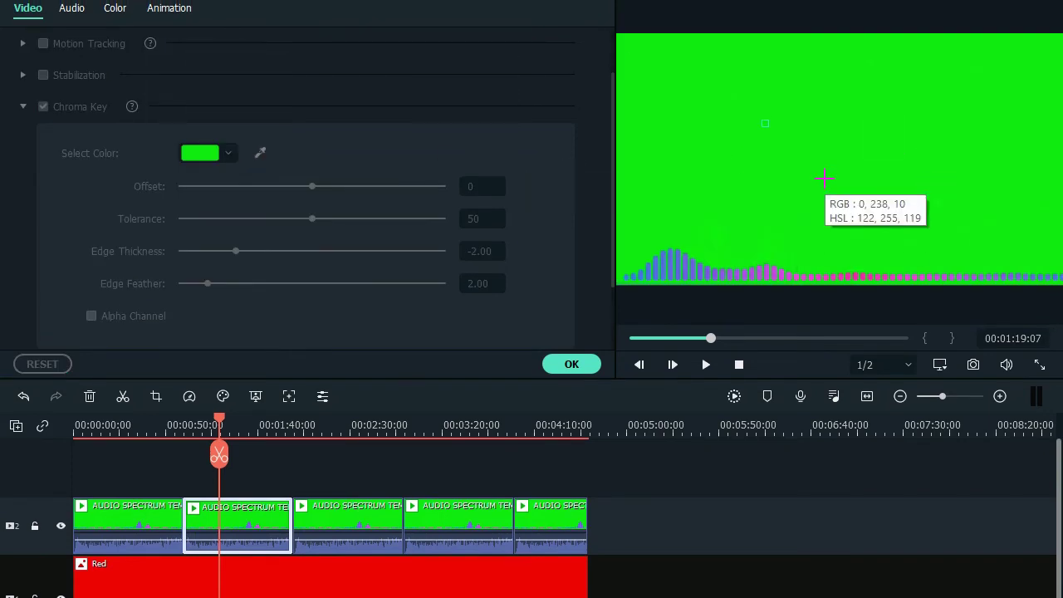
{"action": "left_click", "coordinate": [825, 178]}
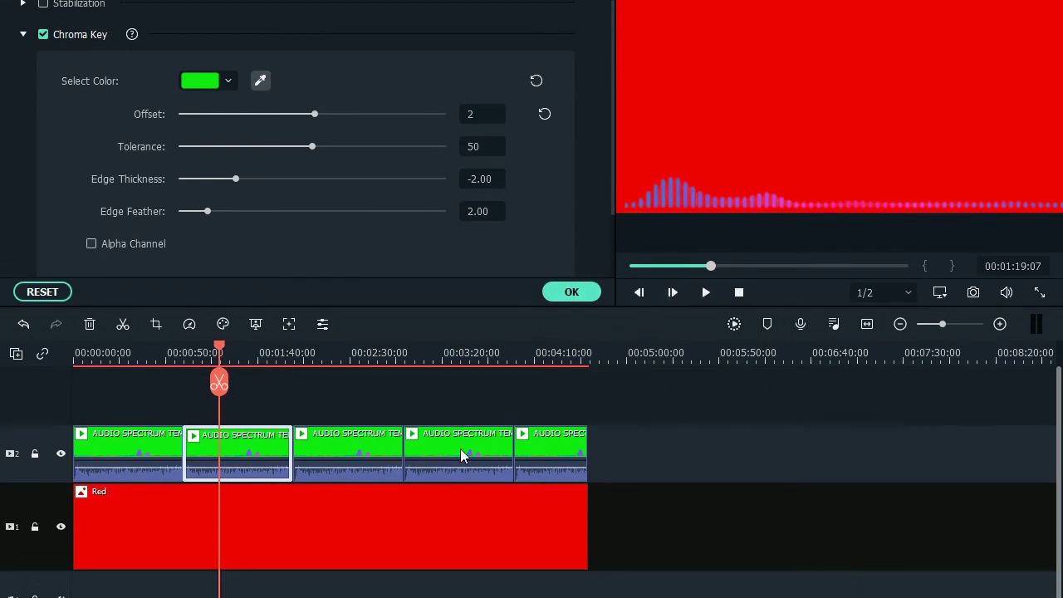
- Turn on Chroma Key for the third spectrum clip and sample its green so Red shows through
{"action": "left_click", "coordinate": [356, 519]}
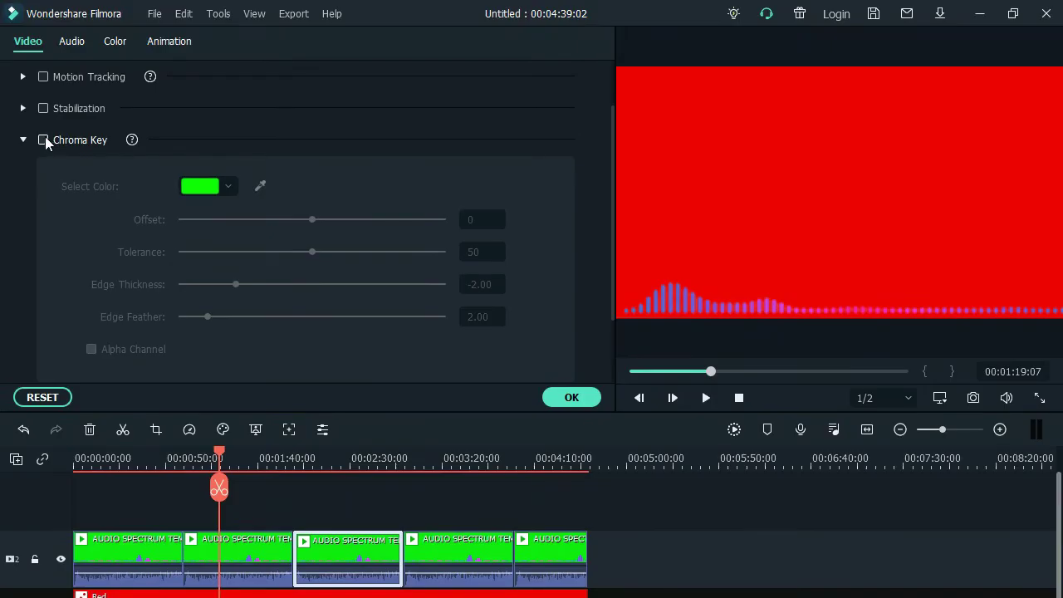
{"action": "left_click", "coordinate": [43, 140]}
{"action": "left_click", "coordinate": [261, 187]}
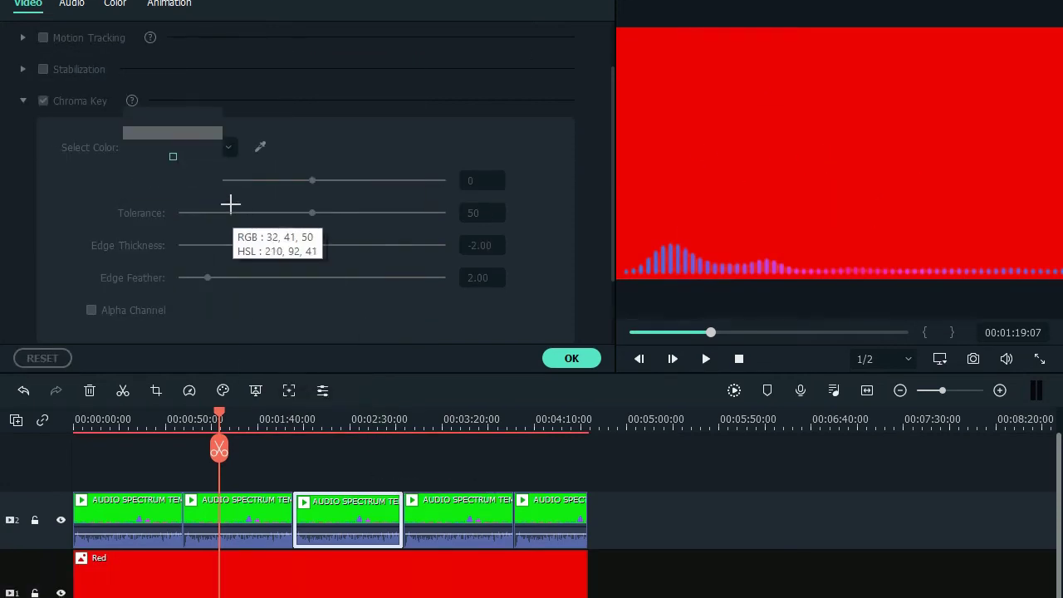
{"action": "left_click", "coordinate": [232, 203]}
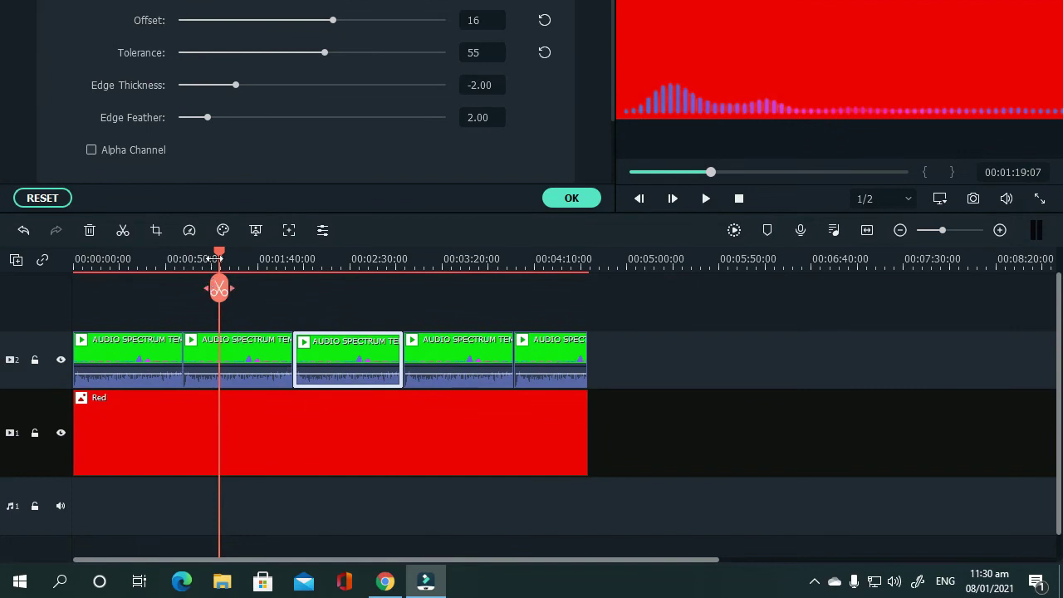
{"action": "left_click", "coordinate": [355, 266]}
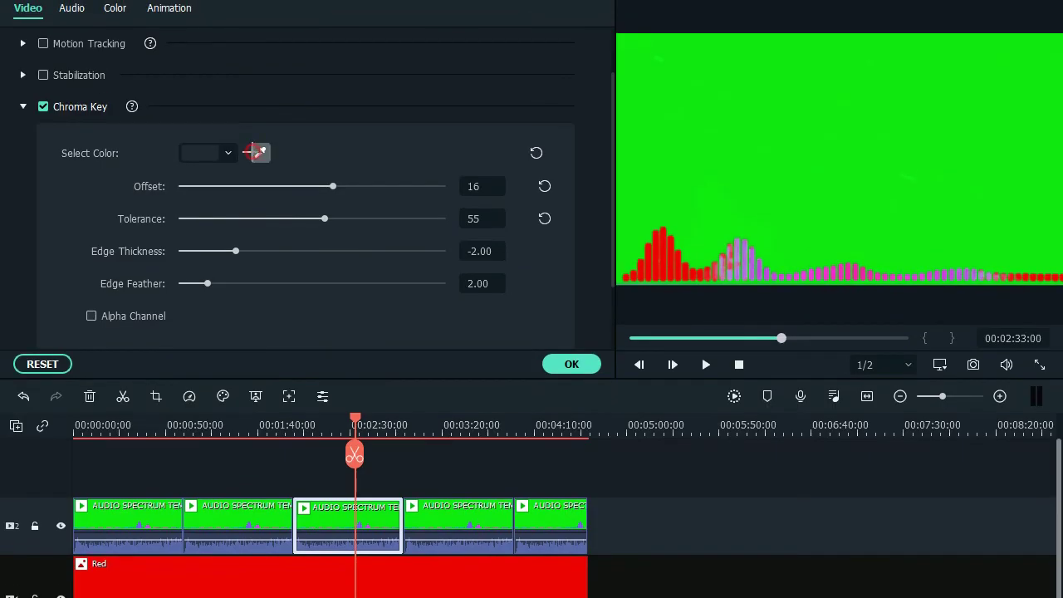
{"action": "left_click", "coordinate": [259, 151]}
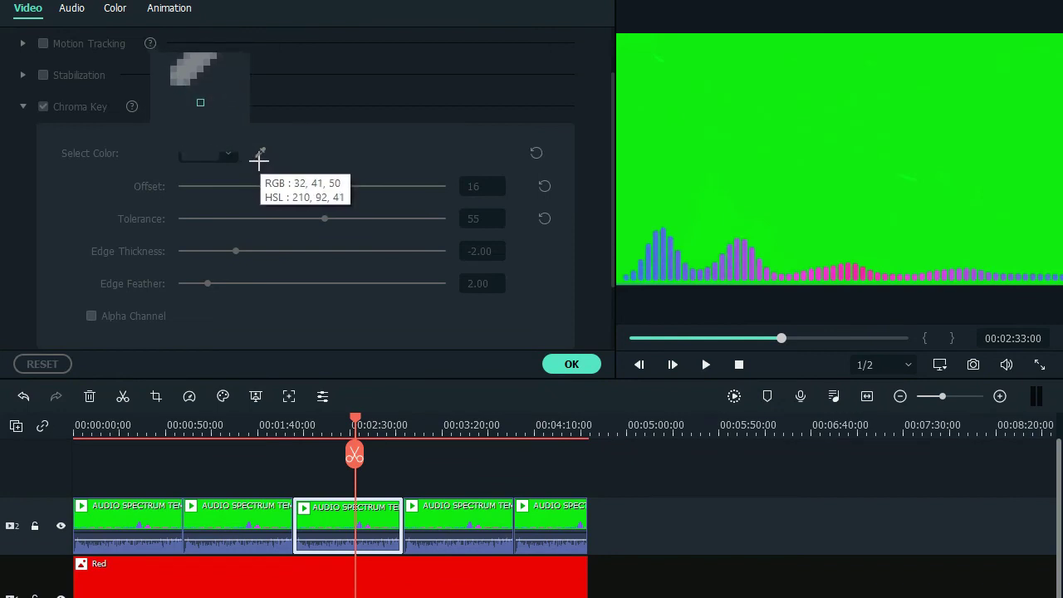
{"action": "left_click", "coordinate": [963, 225]}
{"action": "left_click", "coordinate": [962, 225]}
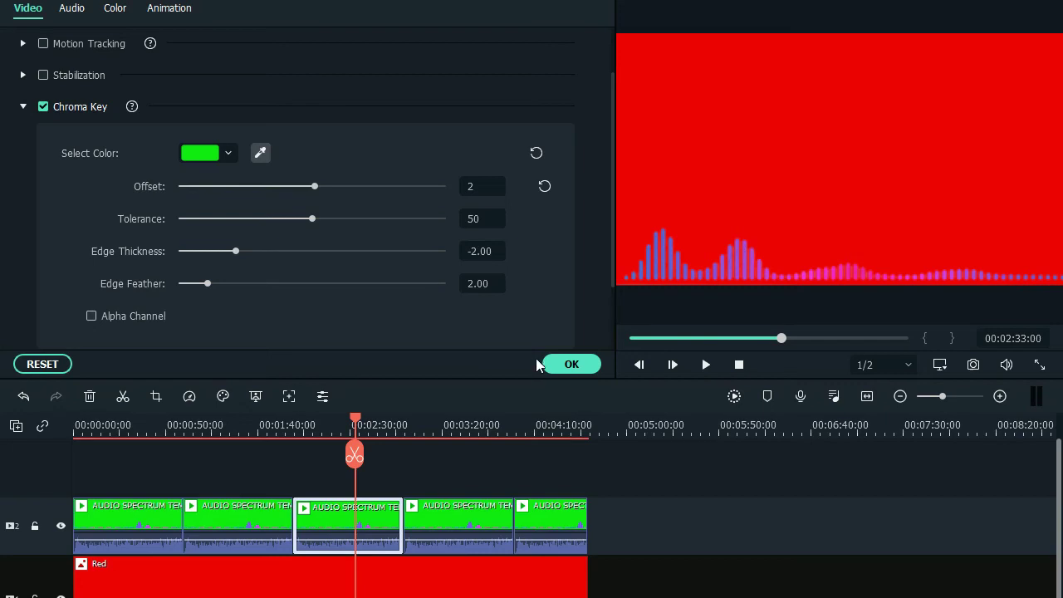
{"action": "left_click", "coordinate": [569, 363]}
- Marquee-select the later spectrum clips on track 2 and delete them
{"action": "left_click_drag", "start_coordinate": [638, 447], "coordinate": [421, 455]}
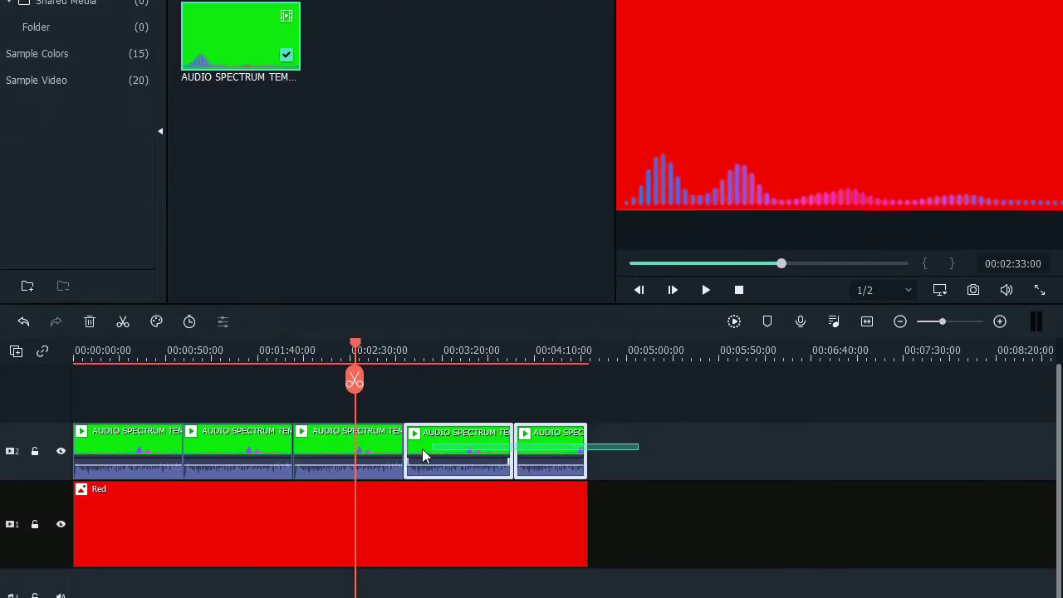
{"action": "left_click", "coordinate": [820, 424]}
{"action": "left_click_drag", "start_coordinate": [816, 422], "coordinate": [208, 439]}
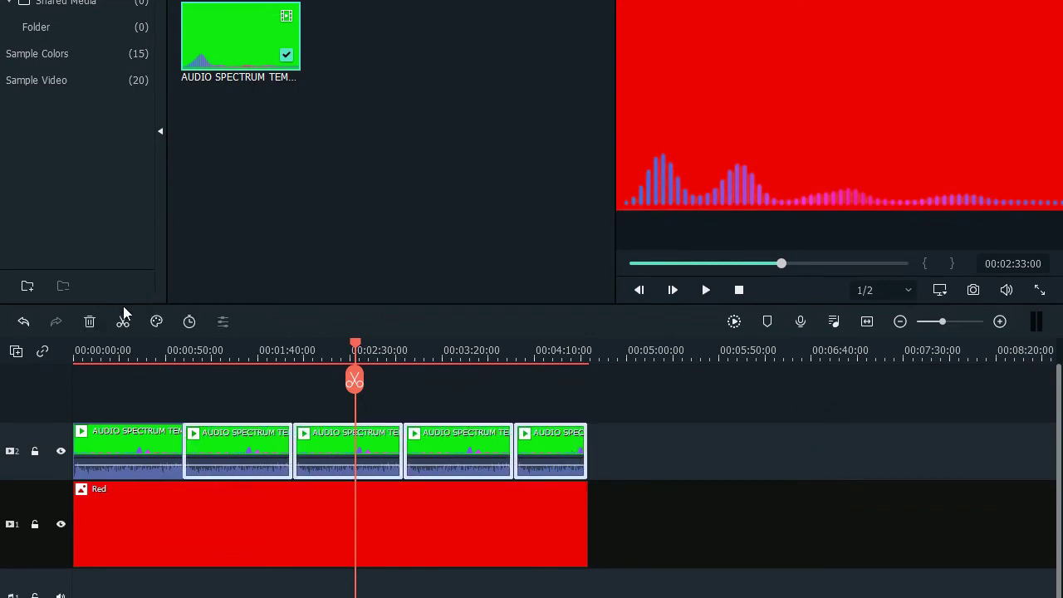
{"action": "left_click", "coordinate": [90, 322]}
- Lengthen the Red clip, delete the remaining spectrum clip, and place a fresh one at track 2's start
{"action": "left_click", "coordinate": [417, 460]}
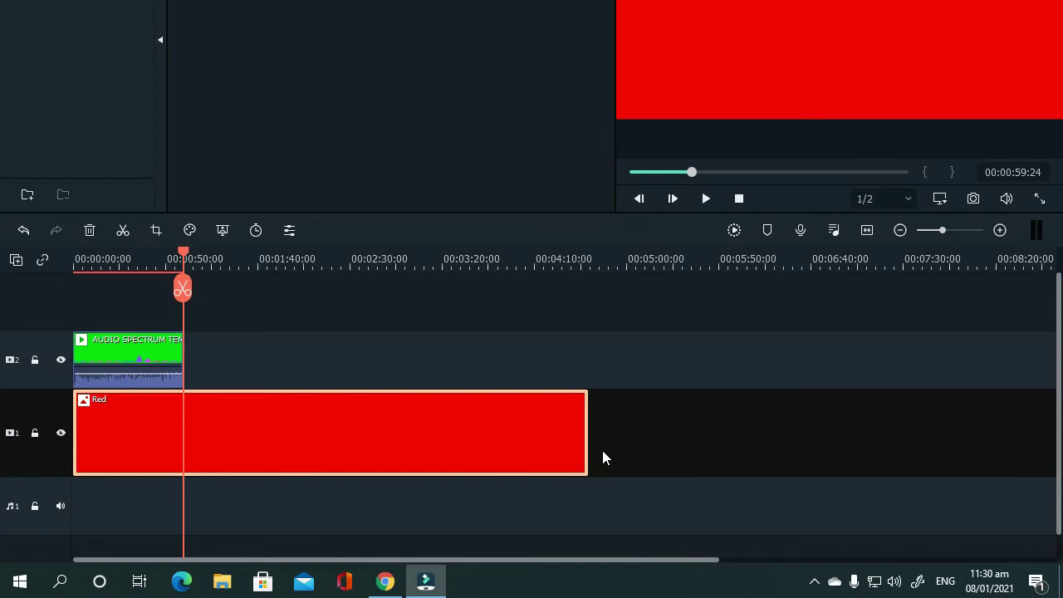
{"action": "left_click_drag", "start_coordinate": [588, 447], "coordinate": [717, 448]}
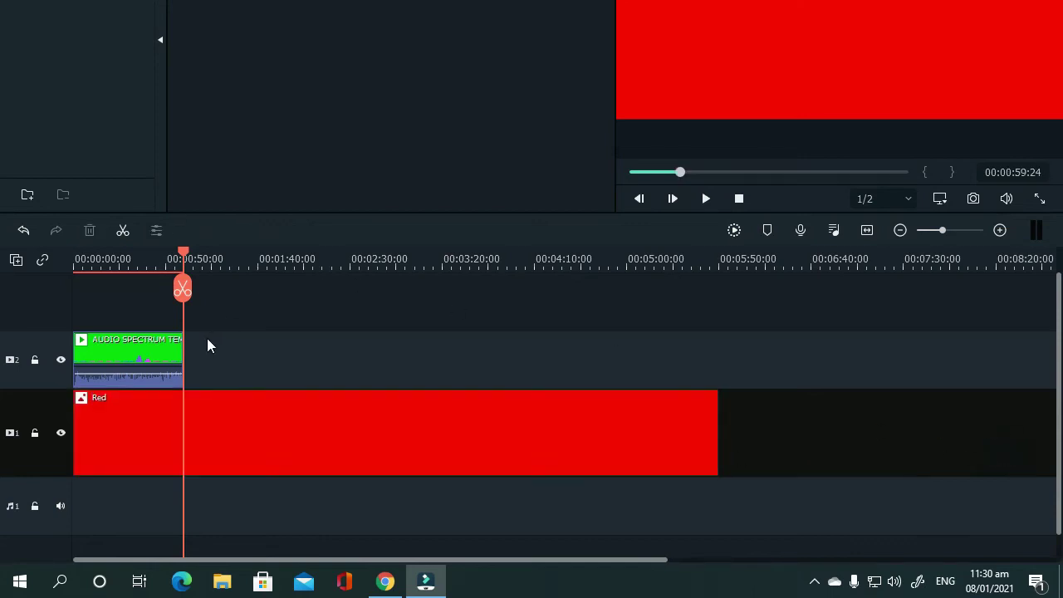
{"action": "left_click", "coordinate": [129, 355]}
{"action": "left_click", "coordinate": [89, 230]}
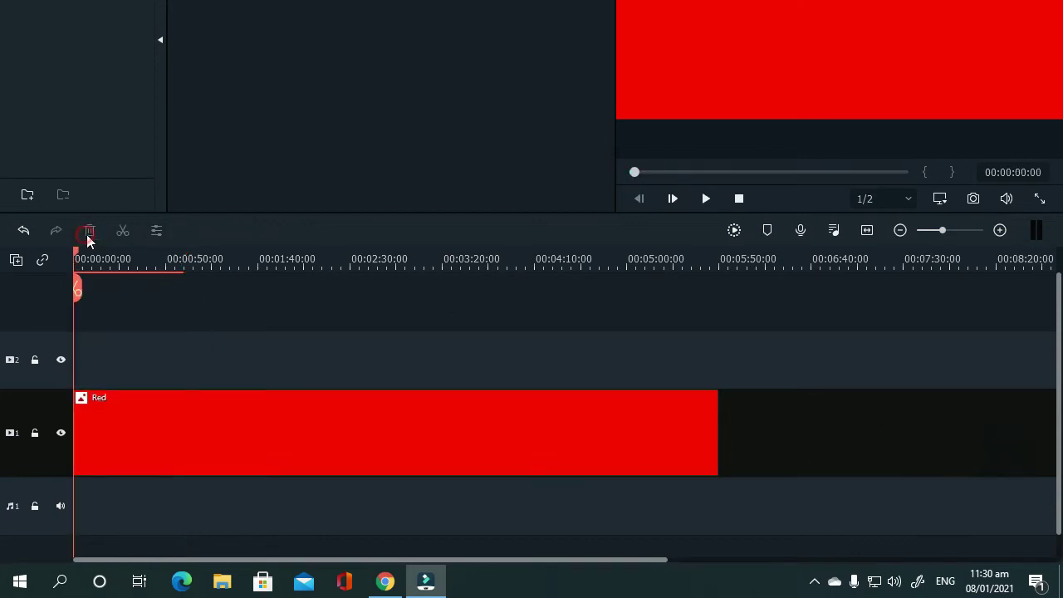
{"action": "left_click_drag", "start_coordinate": [224, 156], "coordinate": [101, 443]}
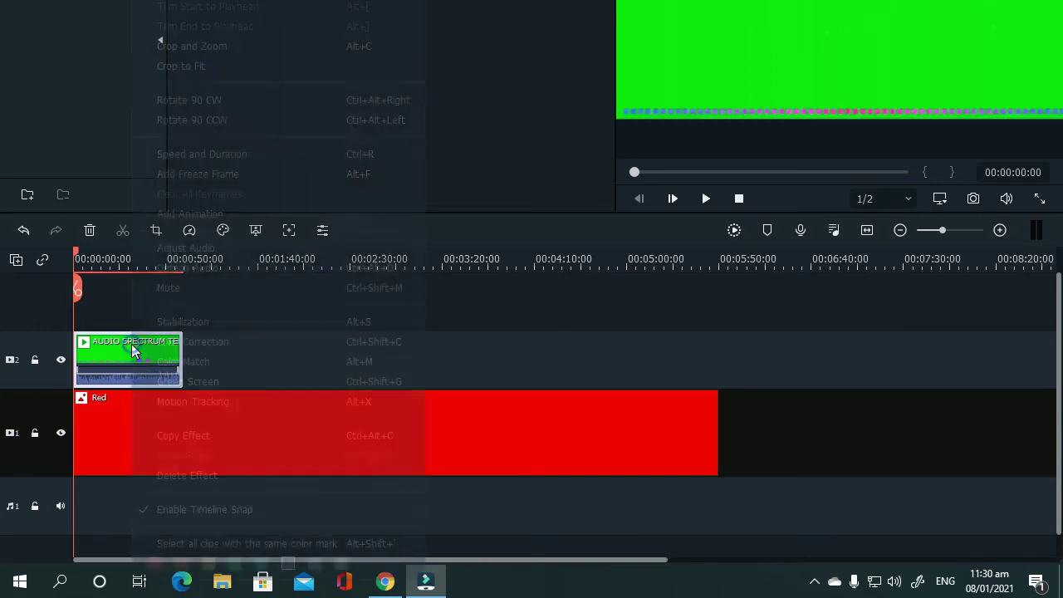
- Apply Green Screen Chroma Key to the new spectrum clip, sampling its green background
{"action": "right_click", "coordinate": [135, 349]}
{"action": "left_click", "coordinate": [231, 389]}
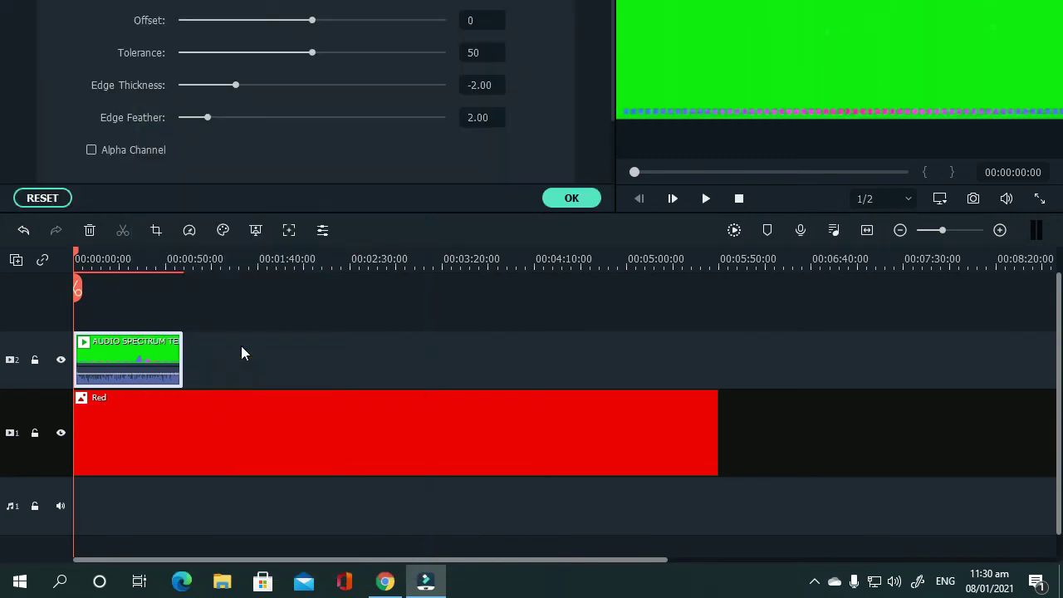
{"action": "scroll", "coordinate": [305, 154], "scroll_direction": "up", "scroll_amount": 3}
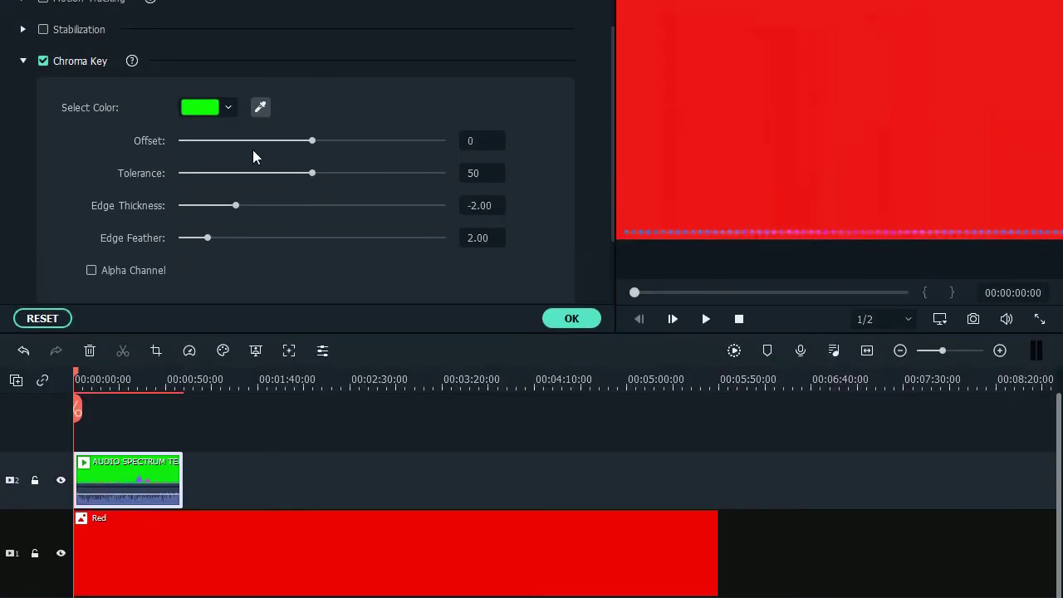
{"action": "left_click", "coordinate": [254, 149]}
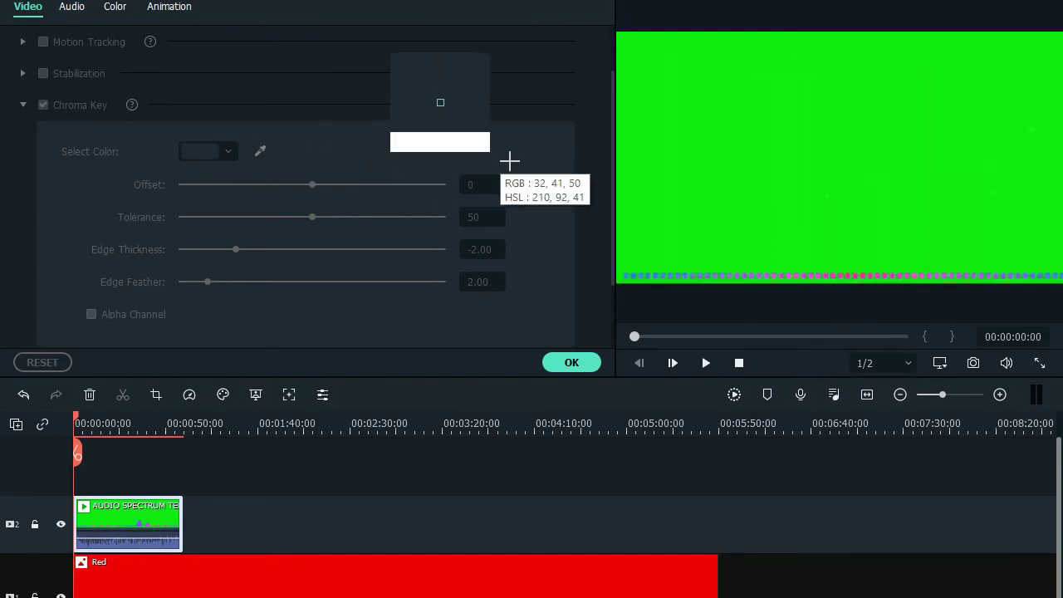
{"action": "left_click", "coordinate": [820, 173]}
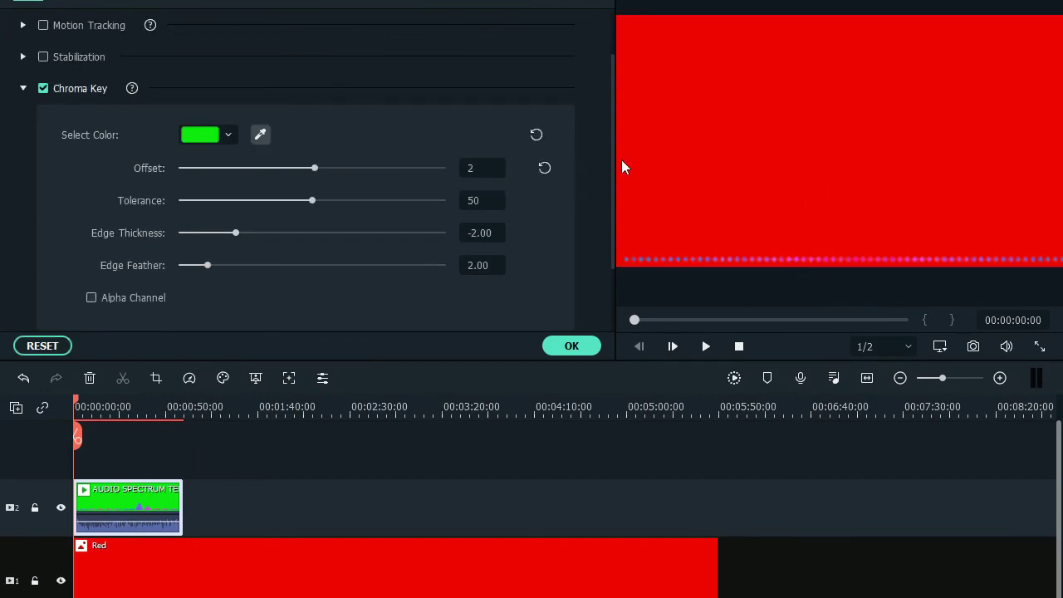
{"action": "left_click", "coordinate": [565, 351]}
- Shrink the spectrum clip from its corner and move it higher in the frame
{"action": "left_click", "coordinate": [673, 265]}
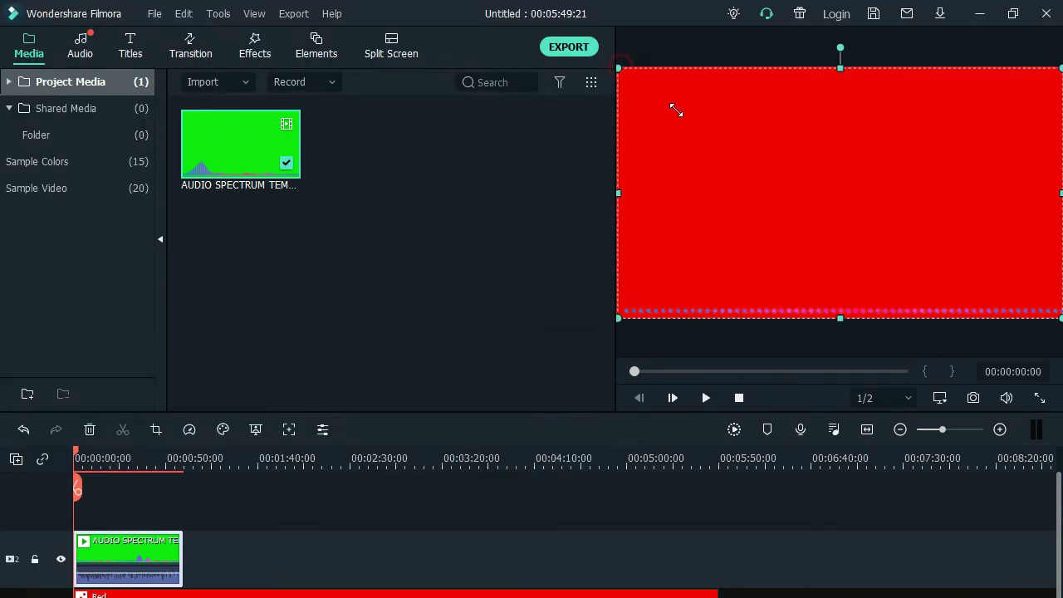
{"action": "left_click_drag", "start_coordinate": [619, 64], "coordinate": [704, 118]}
{"action": "mouse_move", "coordinate": [949, 207]}
{"action": "left_mouse_down"}
{"action": "mouse_move", "coordinate": [921, 149]}
{"action": "mouse_move", "coordinate": [913, 157]}
{"action": "left_mouse_up"}
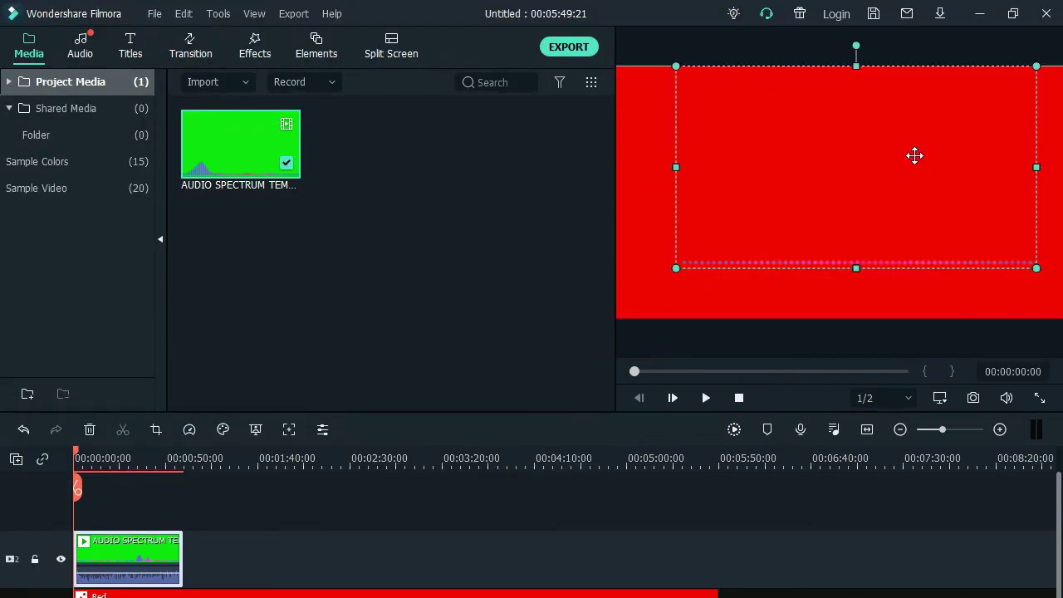
- Copy the keyed spectrum clip on track 2, then move the playhead past the red clip's end
{"action": "left_click", "coordinate": [930, 301]}
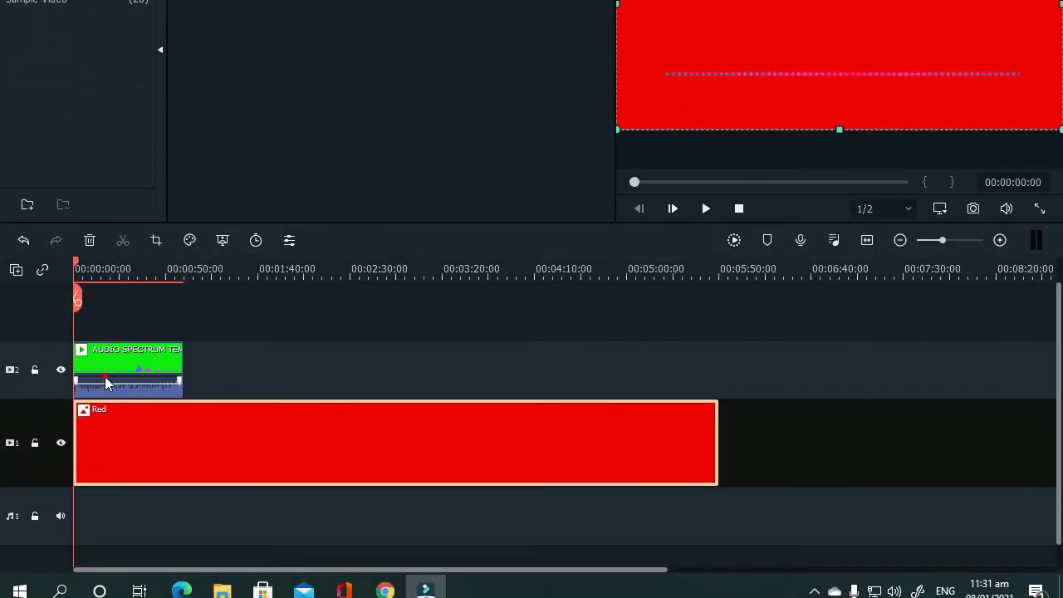
{"action": "left_click", "coordinate": [105, 369]}
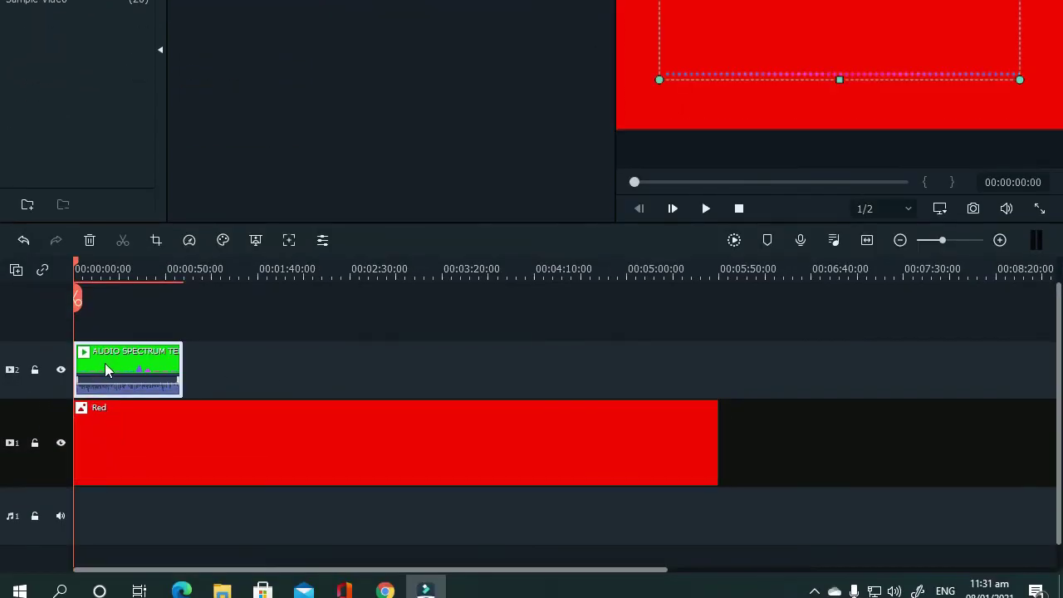
{"action": "right_click", "coordinate": [103, 371]}
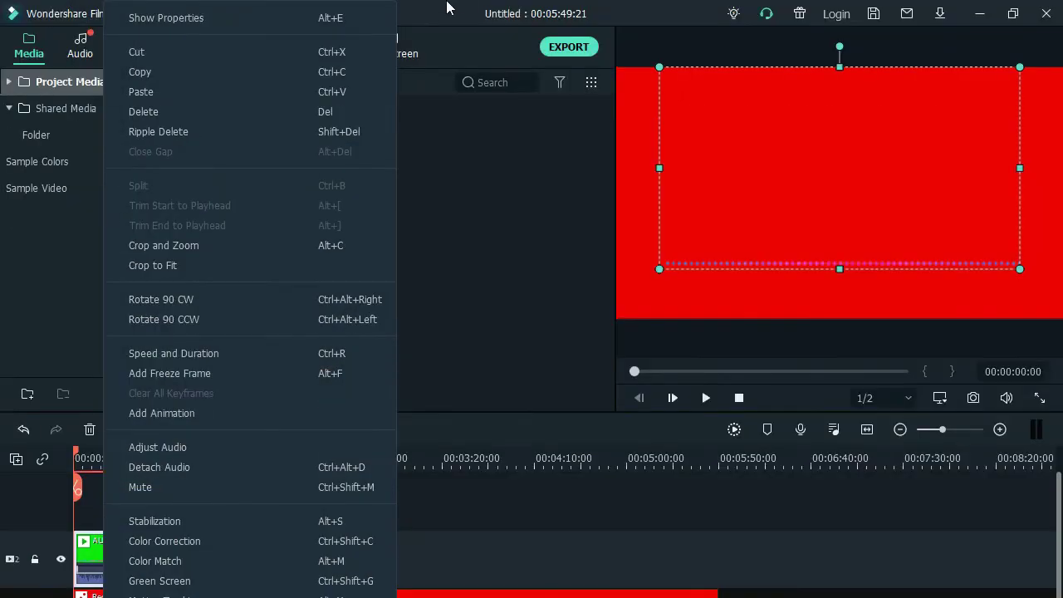
{"action": "left_click", "coordinate": [199, 78]}
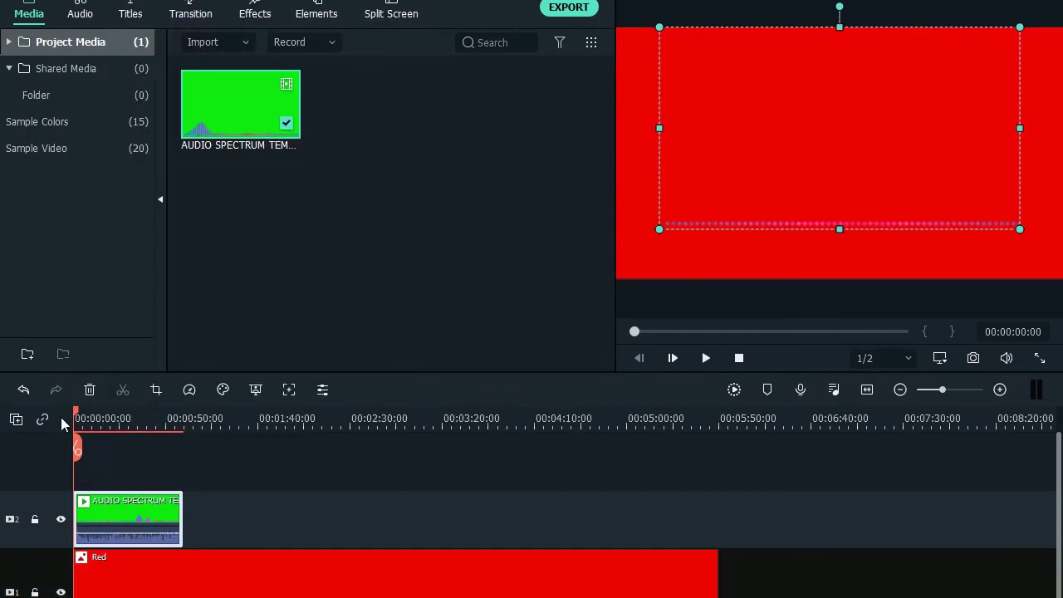
{"action": "left_click", "coordinate": [129, 418]}
{"action": "left_click_drag", "start_coordinate": [189, 415], "coordinate": [752, 418]}
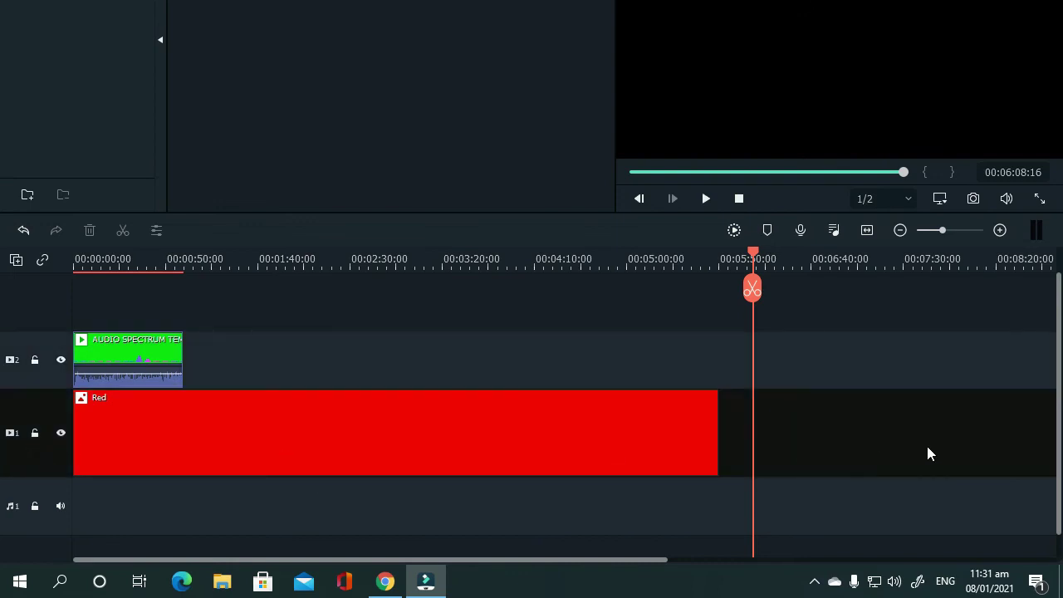
- Zoom in and park the playhead exactly at the end of the first spectrum clip
{"action": "left_click_drag", "start_coordinate": [752, 252], "coordinate": [105, 254]}
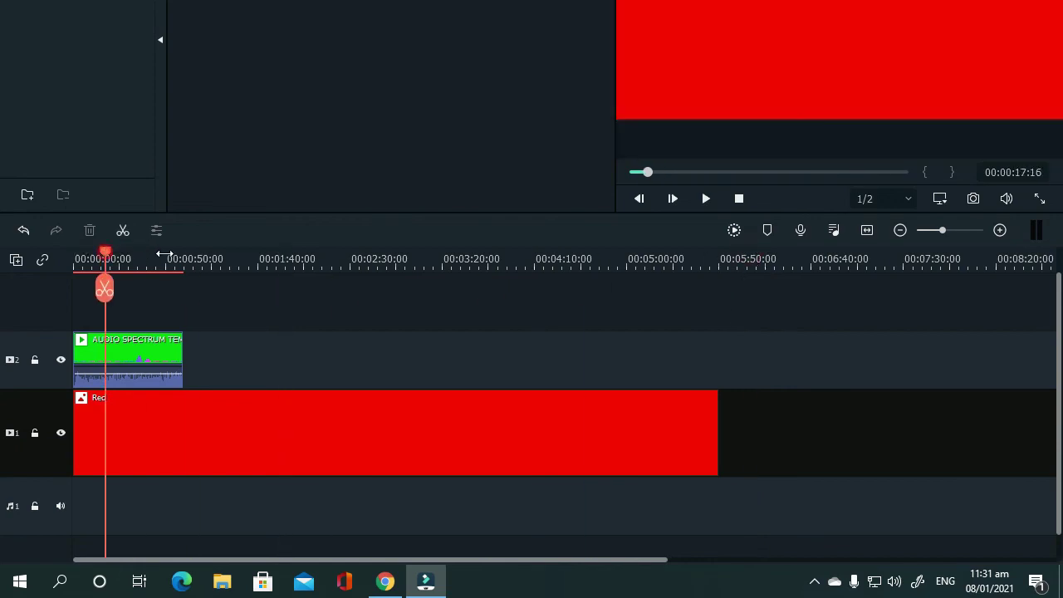
{"action": "scroll", "coordinate": [132, 257], "scroll_direction": "up", "scroll_amount": 3}
{"action": "scroll", "coordinate": [116, 262], "scroll_direction": "down", "scroll_amount": 2}
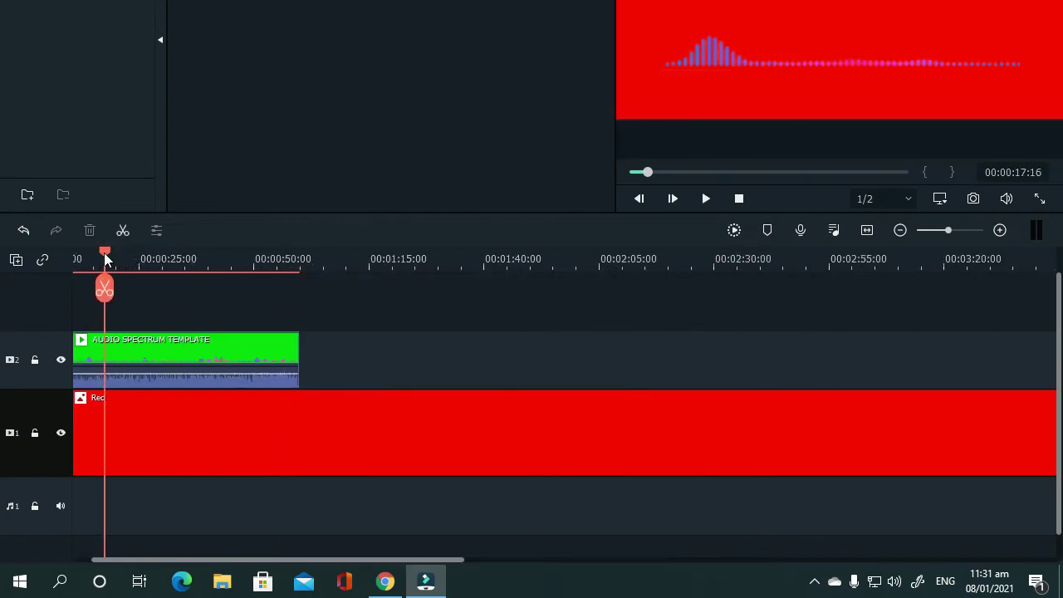
{"action": "left_click_drag", "start_coordinate": [104, 259], "coordinate": [301, 261]}
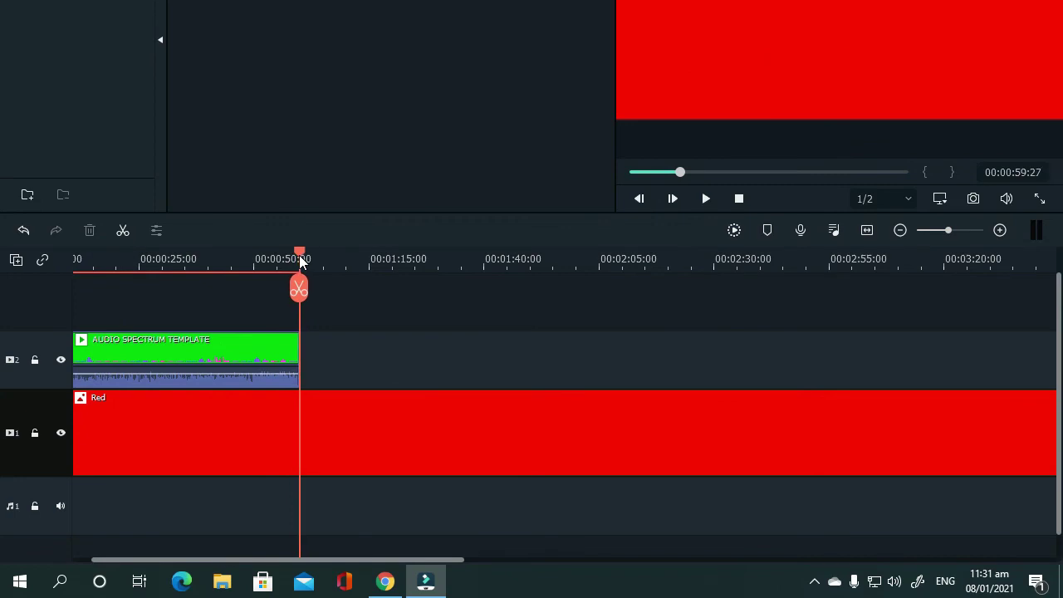
{"action": "scroll", "coordinate": [1060, 268], "scroll_direction": "up", "scroll_amount": 2}
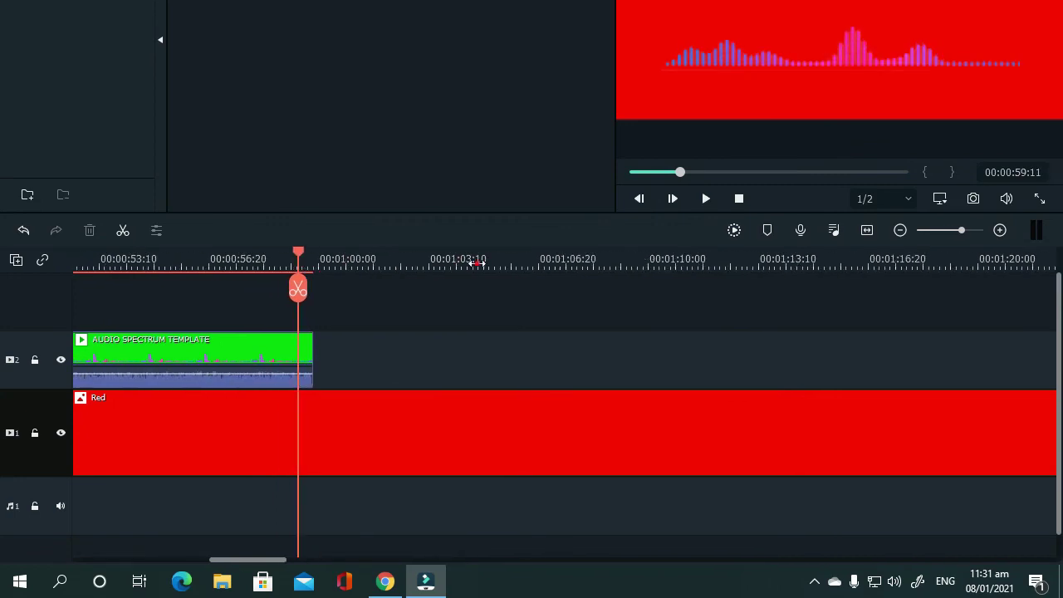
{"action": "scroll", "coordinate": [220, 260], "scroll_direction": "up", "scroll_amount": 2}
{"action": "left_click_drag", "start_coordinate": [291, 260], "coordinate": [348, 256]}
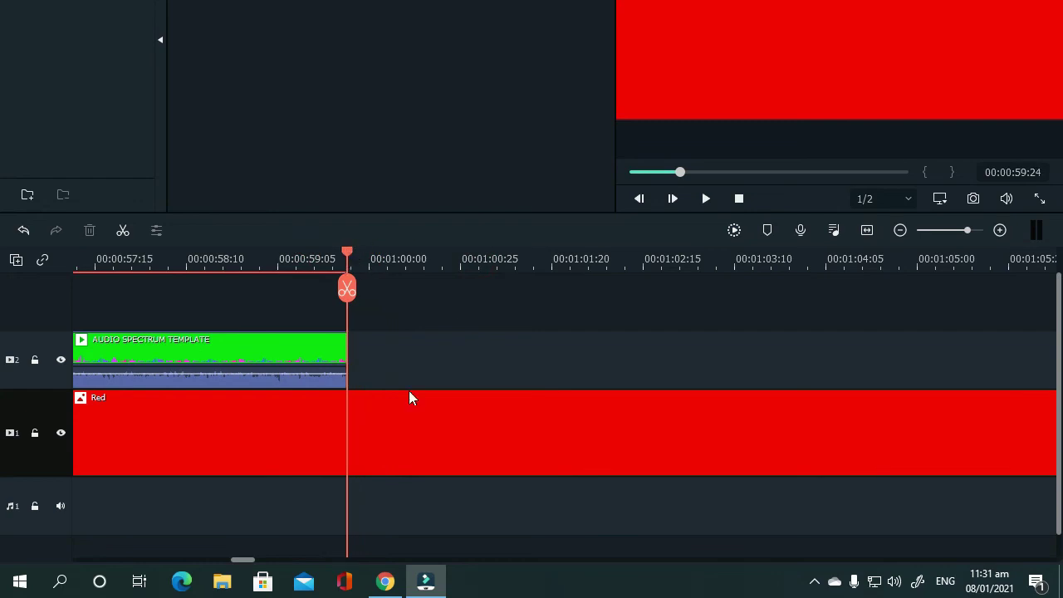
- Paste three more spectrum clip copies back to back on track 2
{"action": "left_click", "coordinate": [56, 381]}
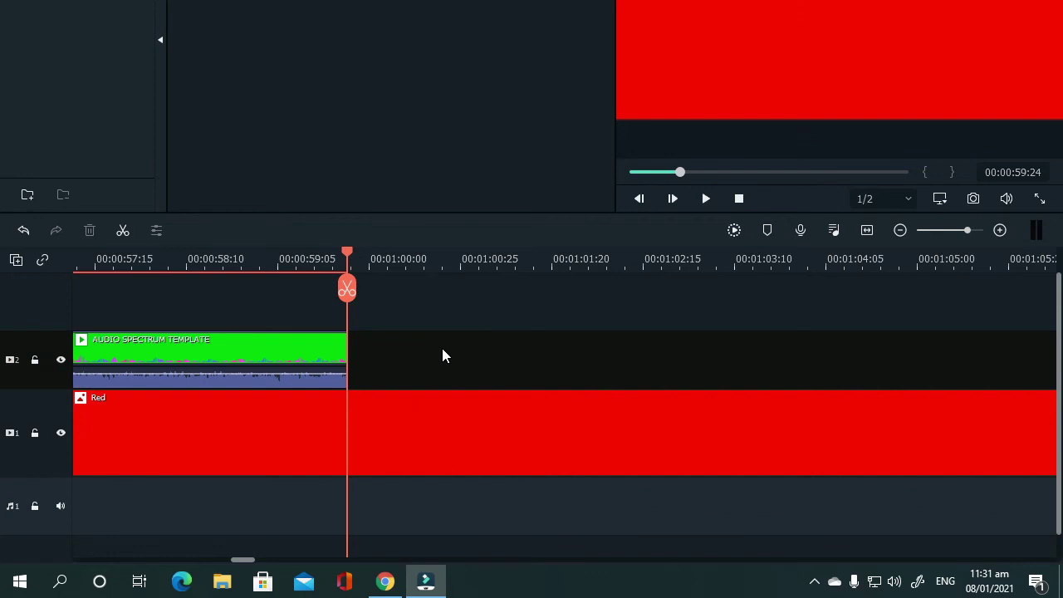
{"action": "key", "text": "ctrl+v"}
{"action": "key", "text": "ctrl+v"}
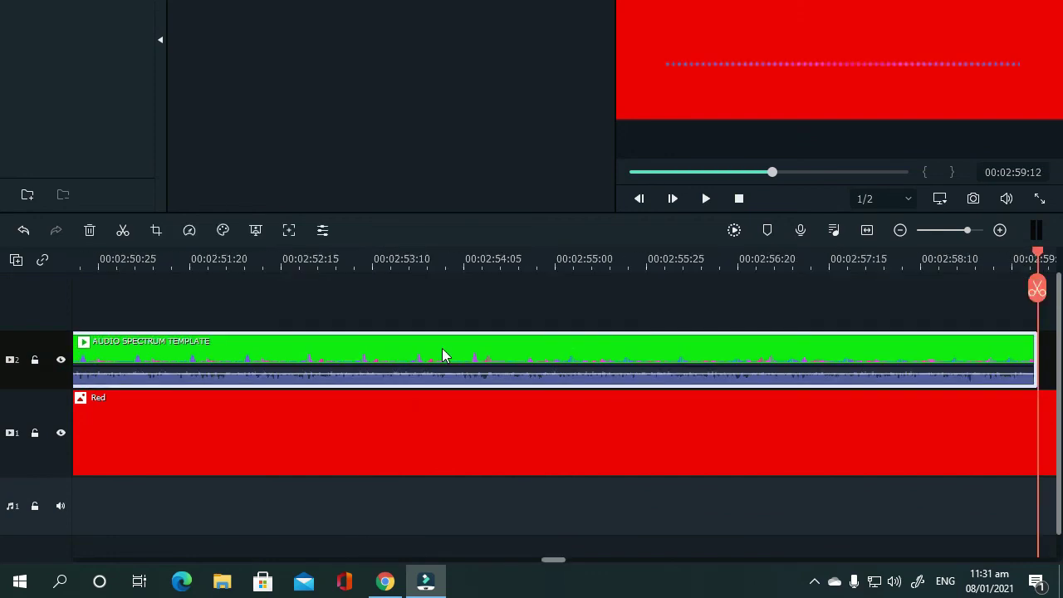
{"action": "key", "text": "ctrl+v"}
{"action": "key", "text": "ctrl+v"}
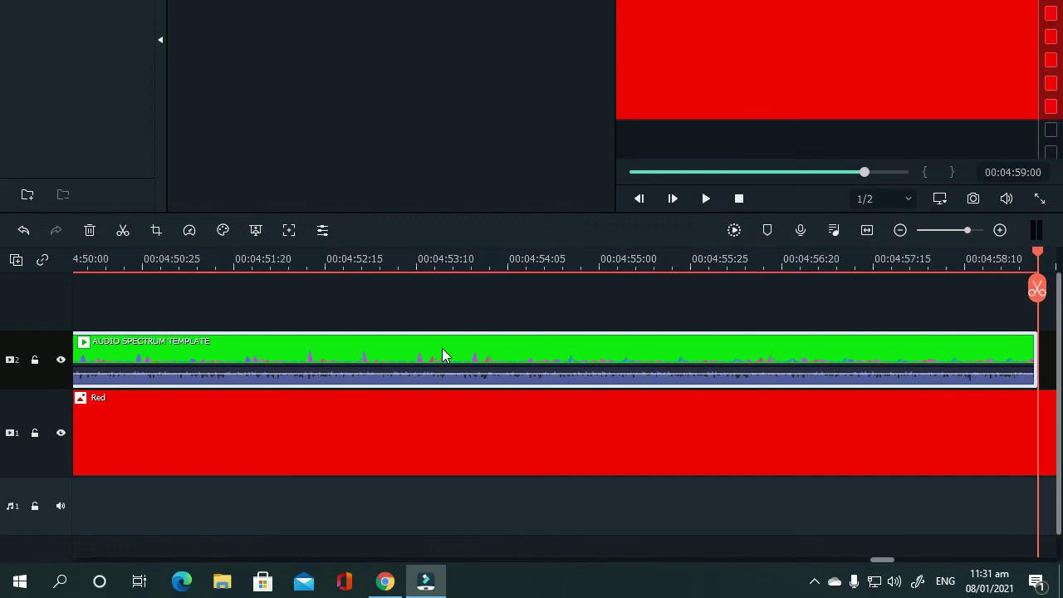
{"action": "key", "text": "ctrl+v"}
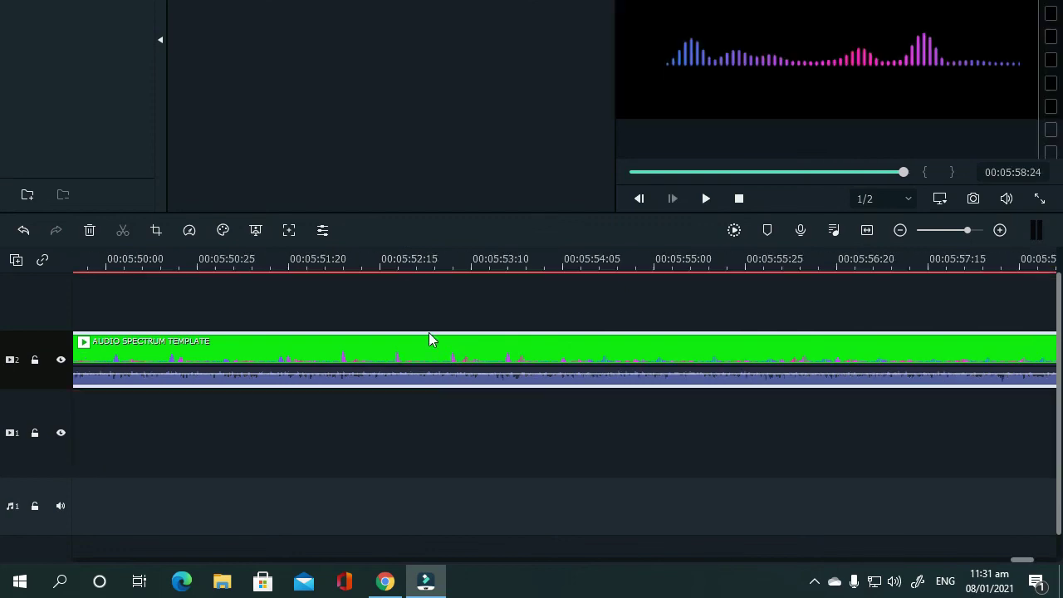
- Trim the last spectrum clip's right edge to end at 00:05:49:21, level with Red's end
{"action": "scroll", "coordinate": [330, 254], "scroll_direction": "down", "scroll_amount": 5}
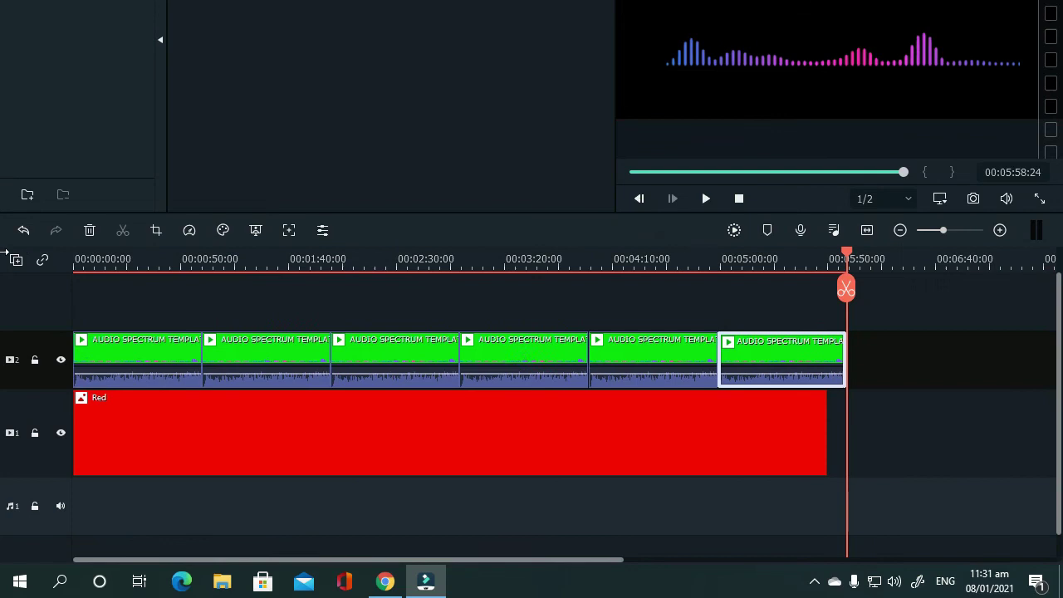
{"action": "left_click_drag", "start_coordinate": [844, 359], "coordinate": [825, 358]}
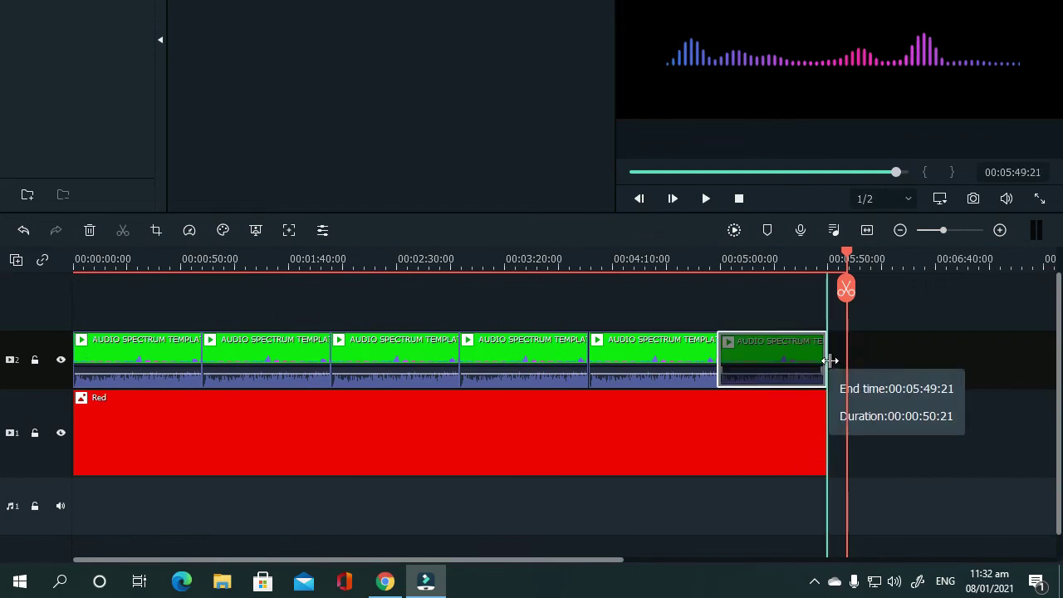
{"action": "mouse_move", "coordinate": [847, 260]}
{"action": "left_mouse_down"}
{"action": "mouse_move", "coordinate": [487, 261]}
{"action": "mouse_move", "coordinate": [648, 262]}
{"action": "left_mouse_up"}
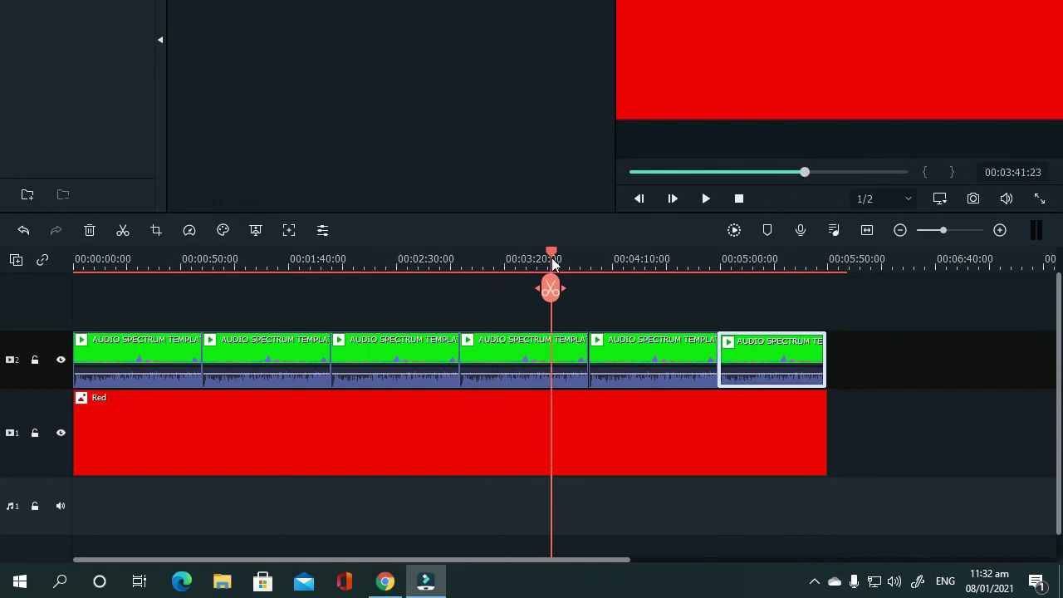
{"action": "left_click", "coordinate": [1041, 384]}
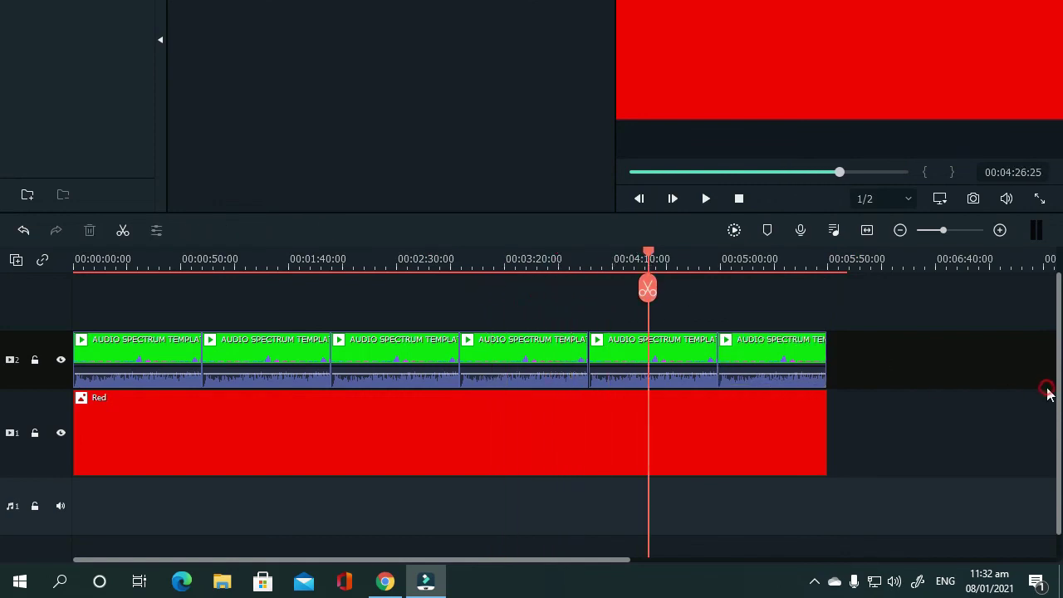